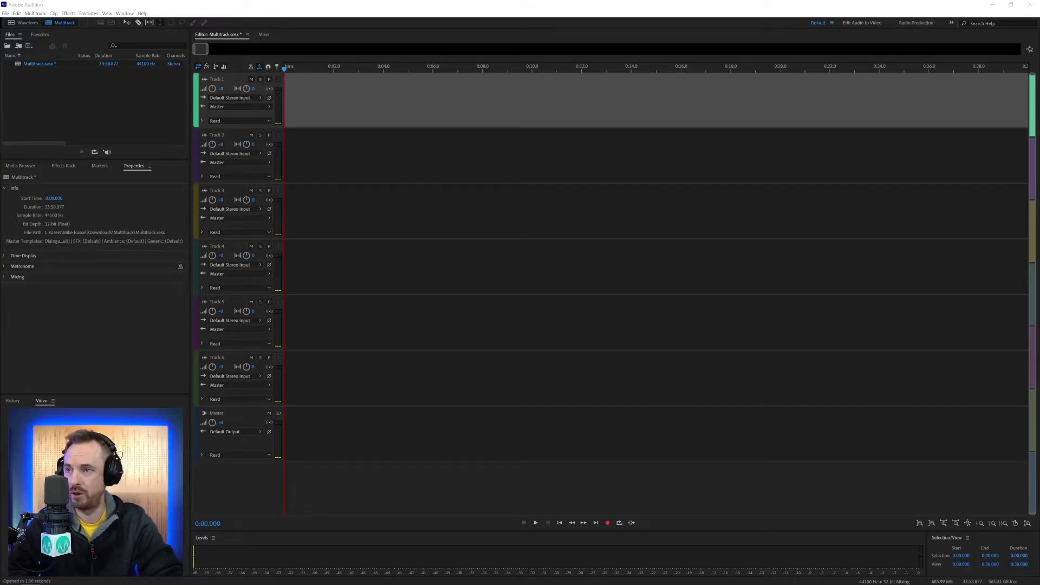
# Drag the three ZOOM0001 recordings onto Tracks 1–3 at zero, then zoom out to show the whole clips
pyautogui.moveTo(0, 265); pyautogui.dragTo(243, 106)
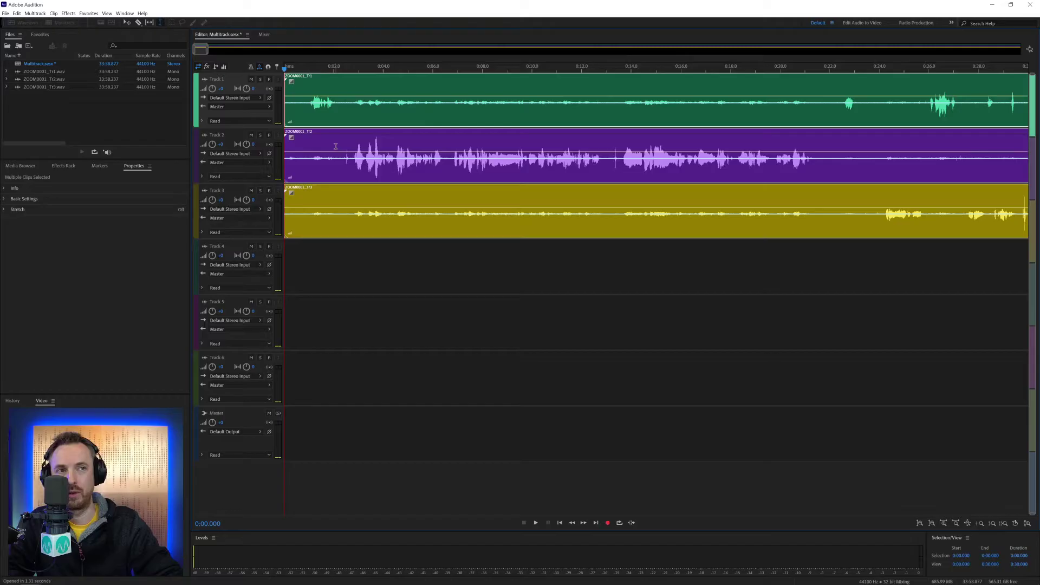
pyautogui.scroll(-15, 310, 71)
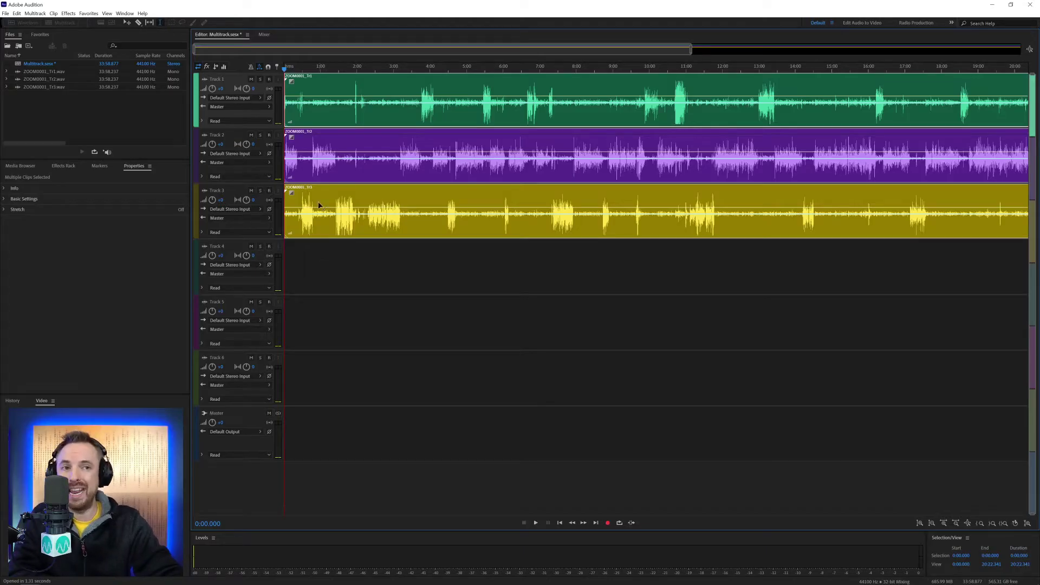
# Remove the empty Tracks 4–6 with Delete Empty Tracks, keeping the three recording tracks and Master
pyautogui.rightClick(316, 271)
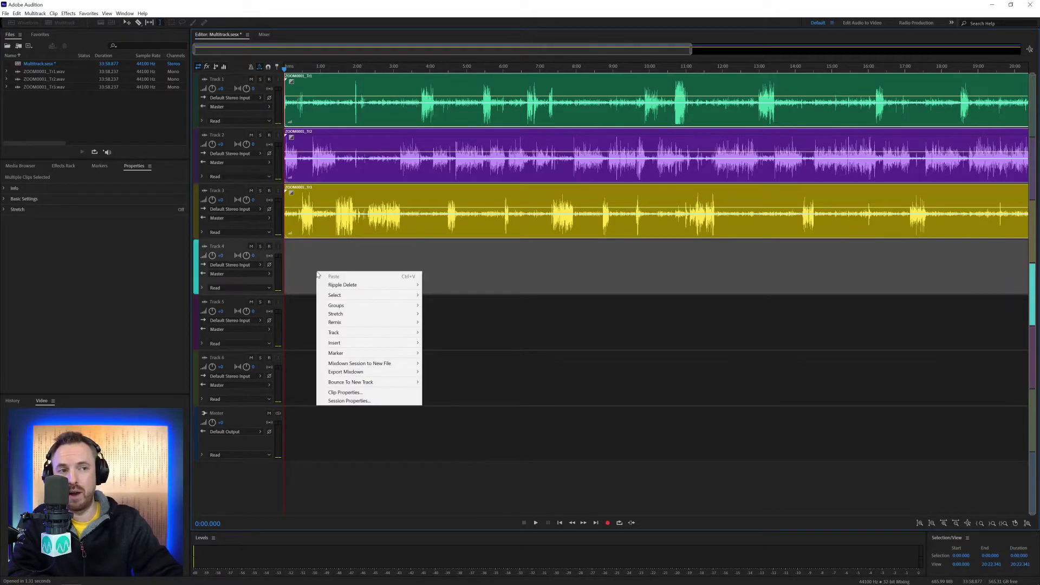
pyautogui.moveTo(365, 332)
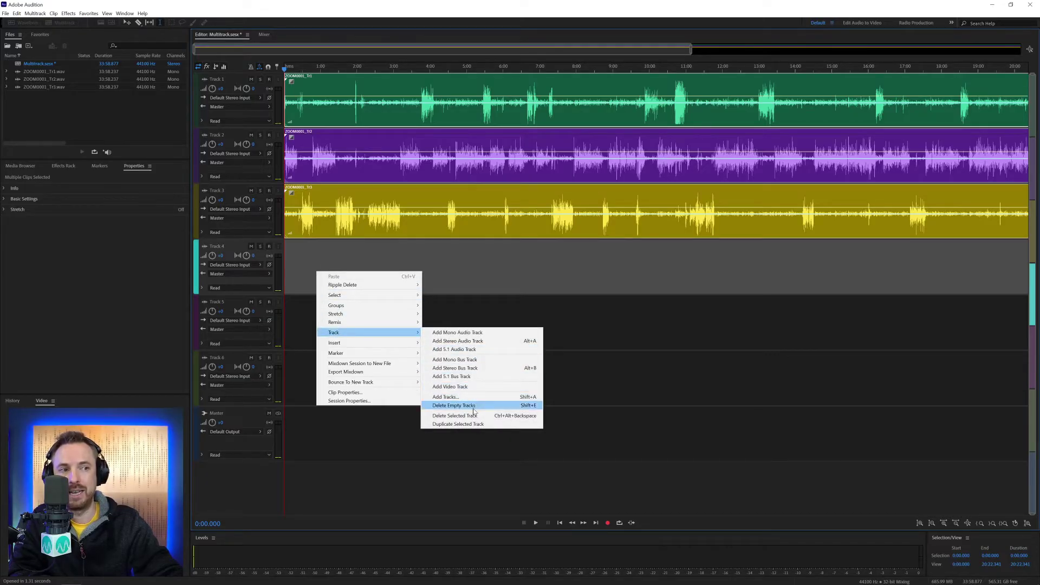
pyautogui.click(480, 280)
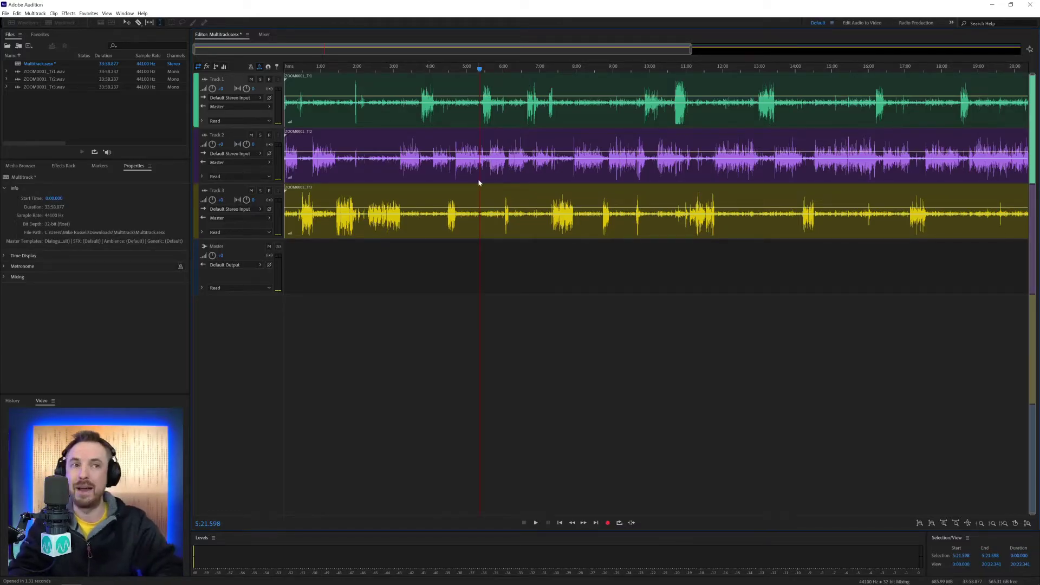
# Fit the session in view and name the tracks 'Guest 1', 'Guest 2' and 'Guest 3'
pyautogui.press('\\')
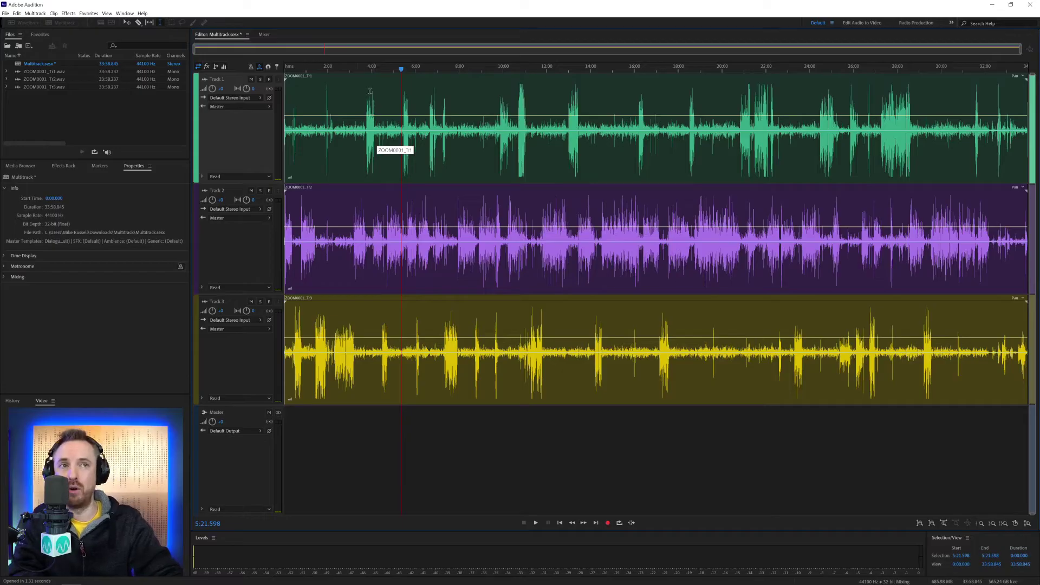
pyautogui.click(220, 78)
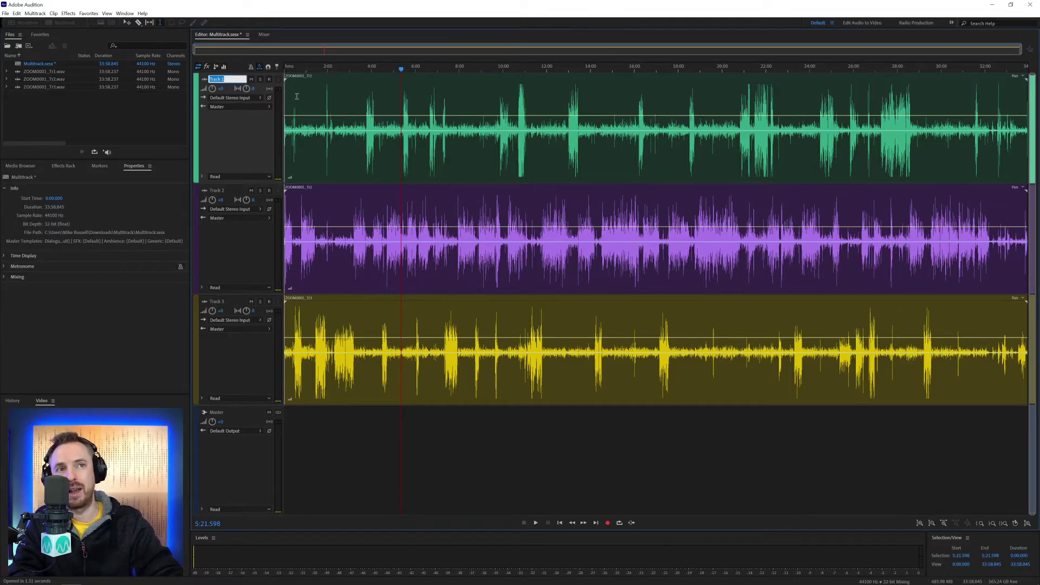
pyautogui.write('Gues')
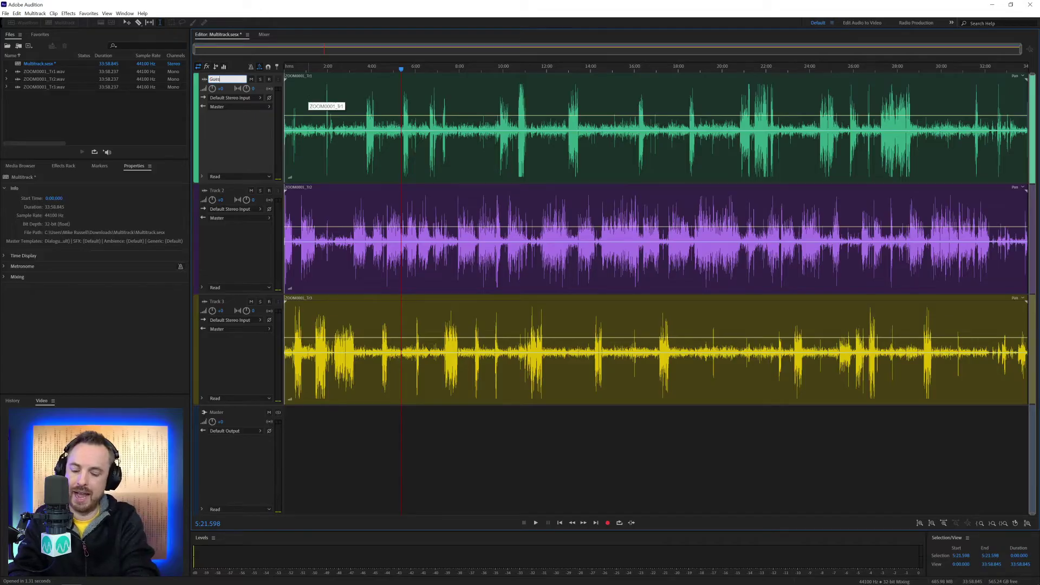
pyautogui.write('t 1')
pyautogui.click(211, 190)
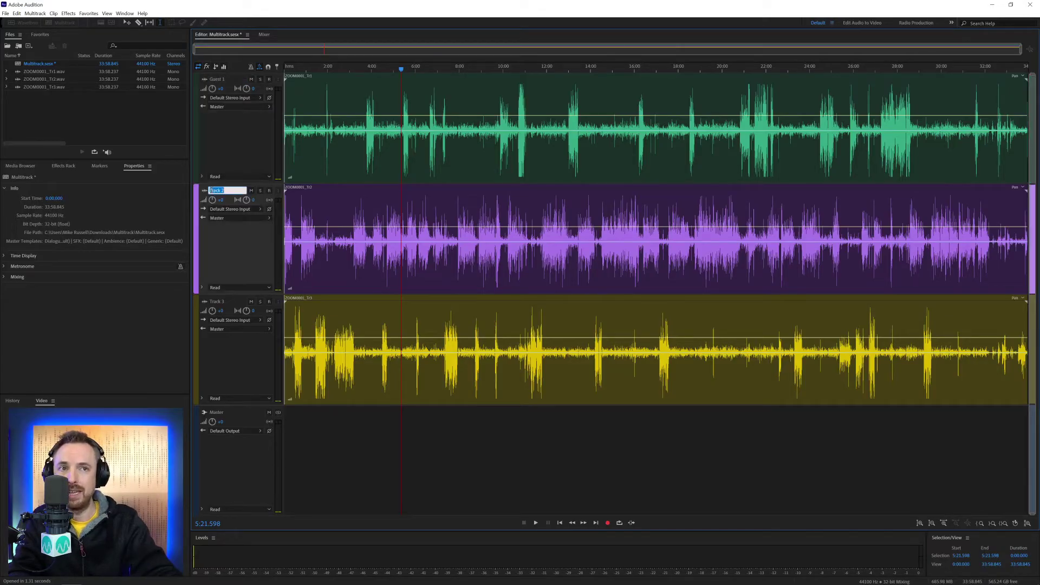
pyautogui.write('Guest 2')
pyautogui.press('Return')
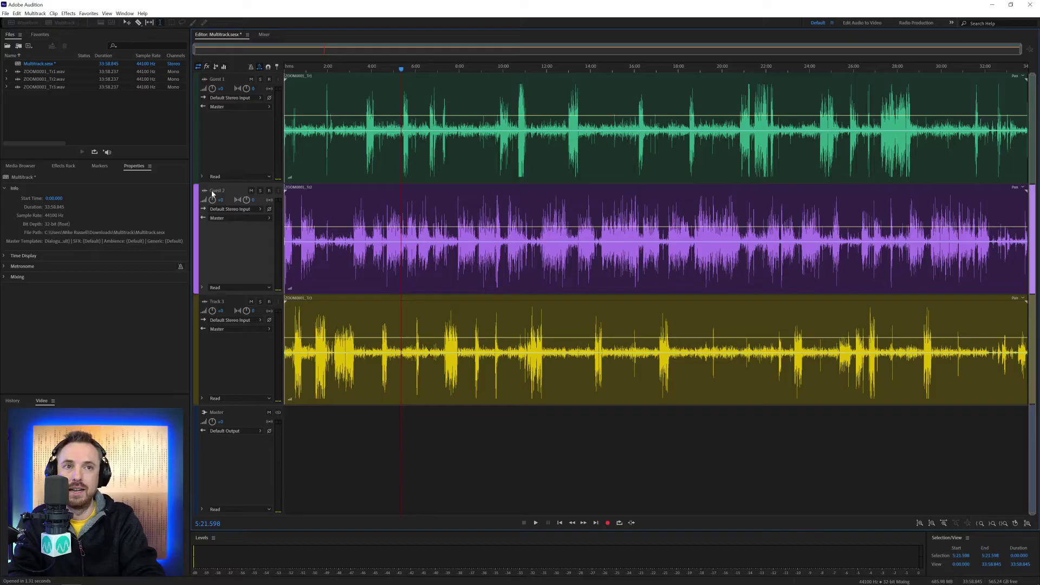
pyautogui.click(218, 302)
pyautogui.write('G')
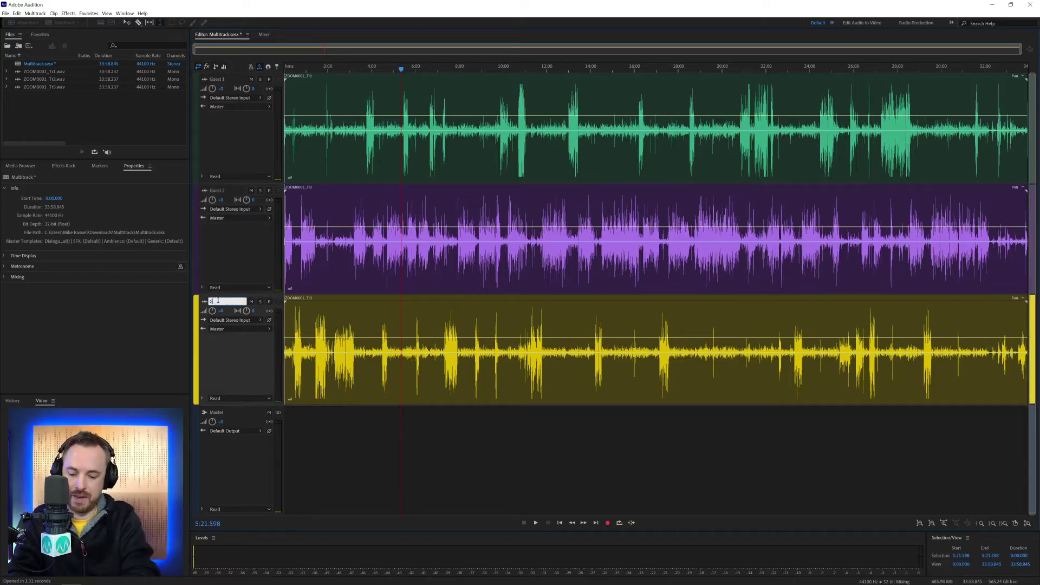
pyautogui.write('uest 3')
pyautogui.press('Return')
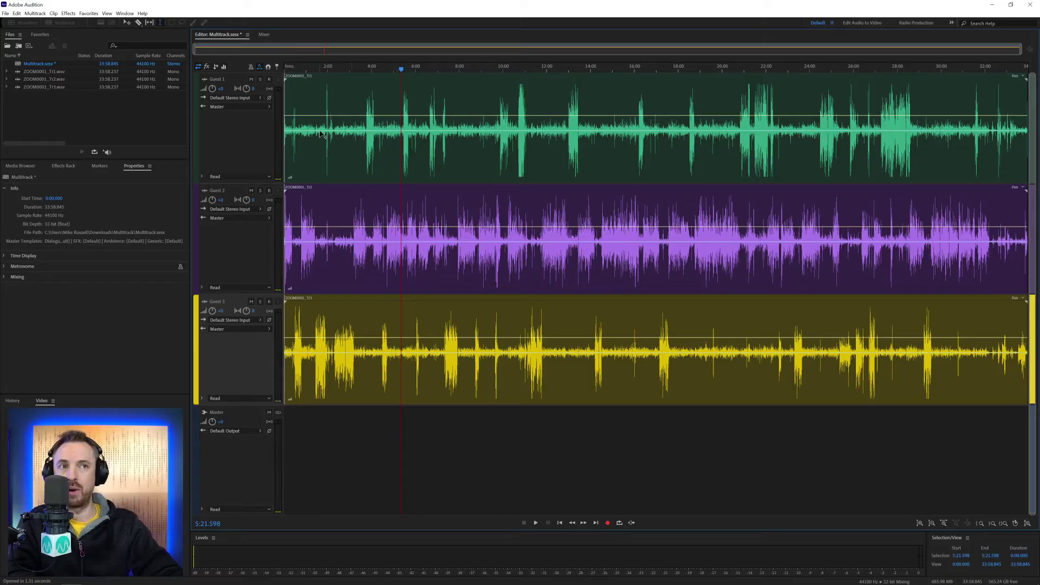
pyautogui.scroll(3, 287, 66)
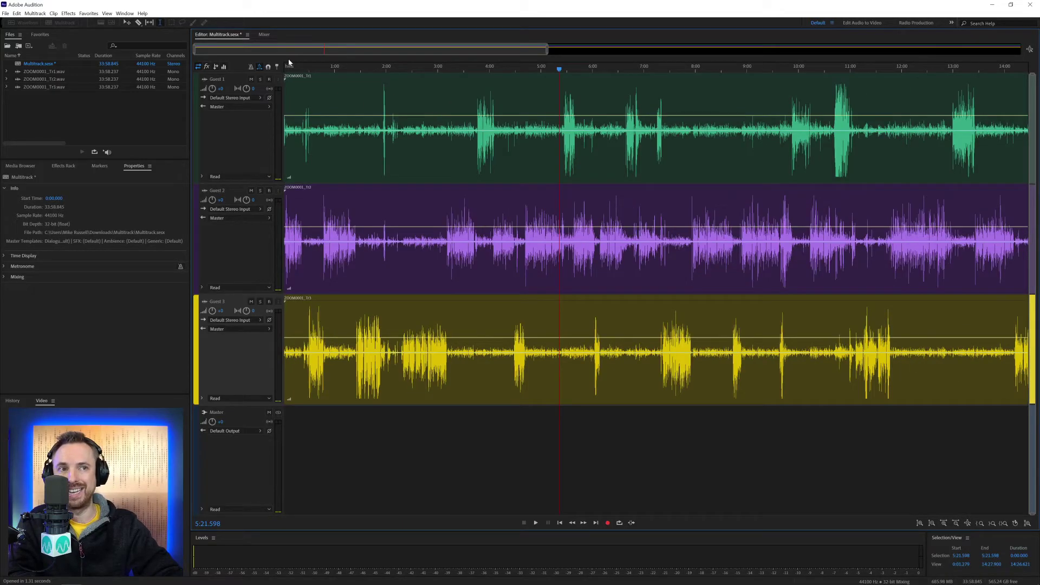
pyautogui.scroll(1, 294, 69)
pyautogui.scroll(-1, 295, 70)
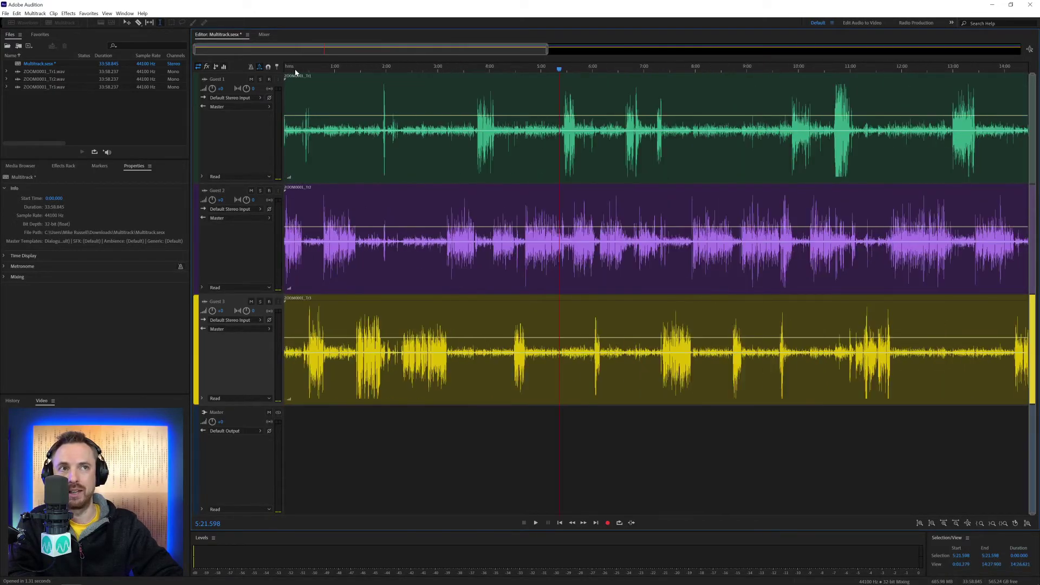
pyautogui.scroll(2, 295, 69)
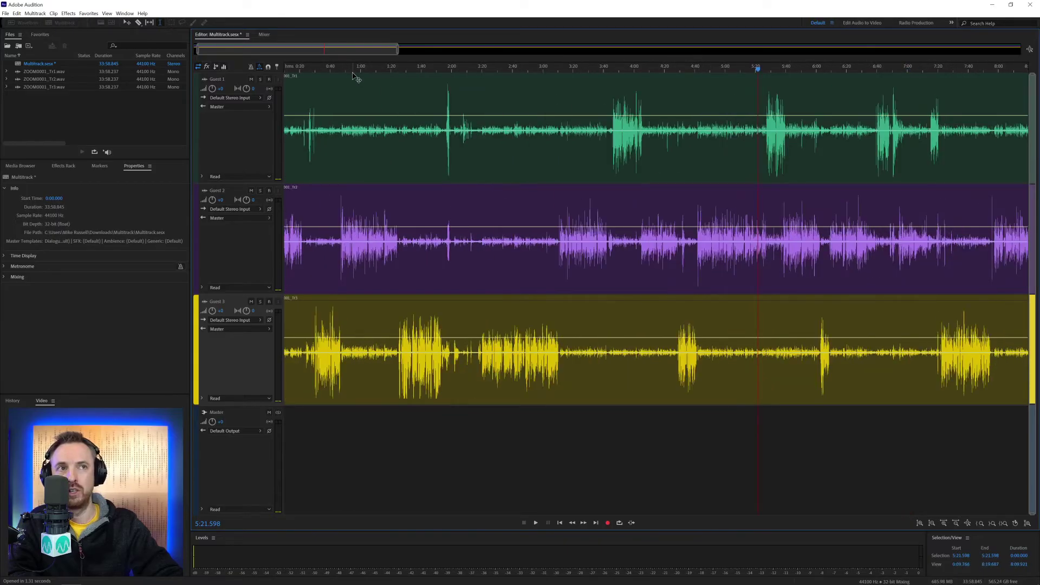
pyautogui.scroll(2, 350, 70)
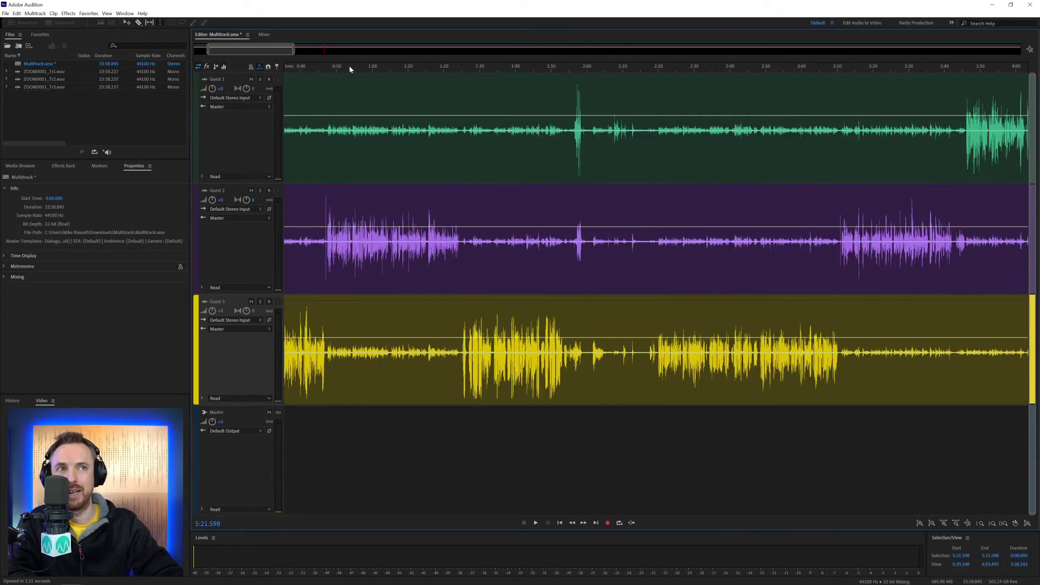
pyautogui.scroll(-3, 349, 70)
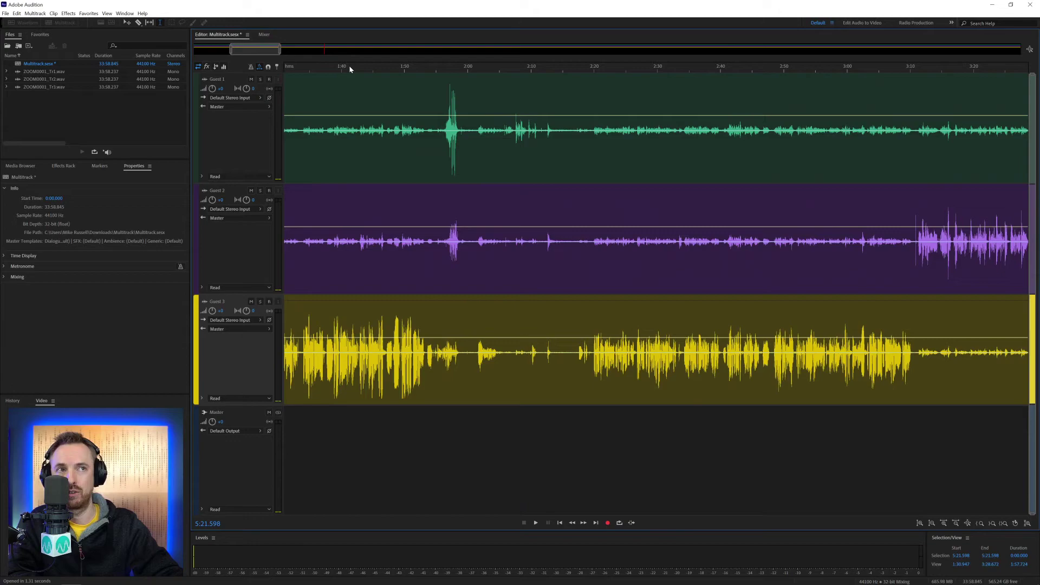
pyautogui.scroll(-4, 350, 69)
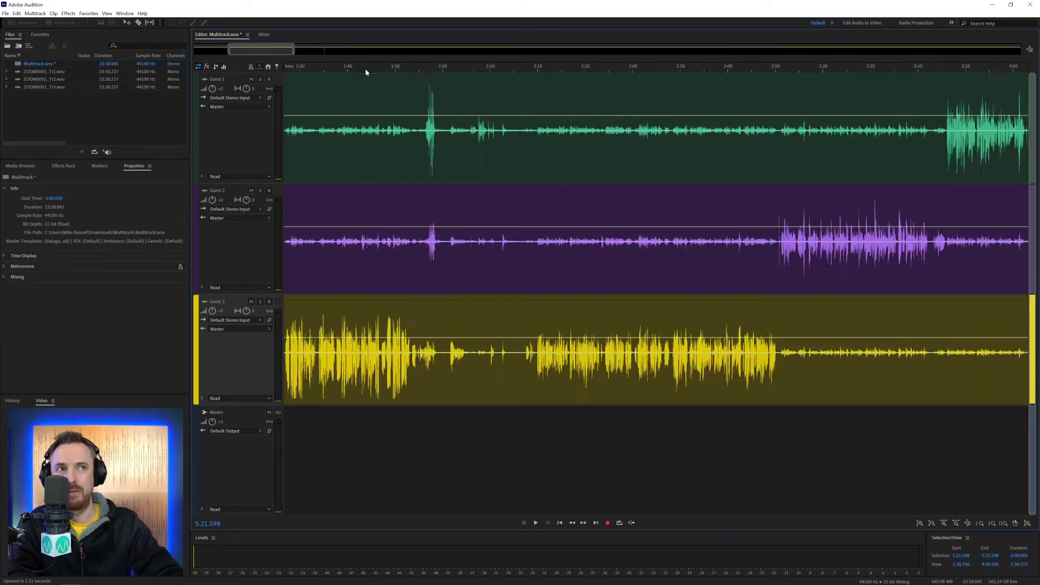
pyautogui.scroll(-5, 365, 68)
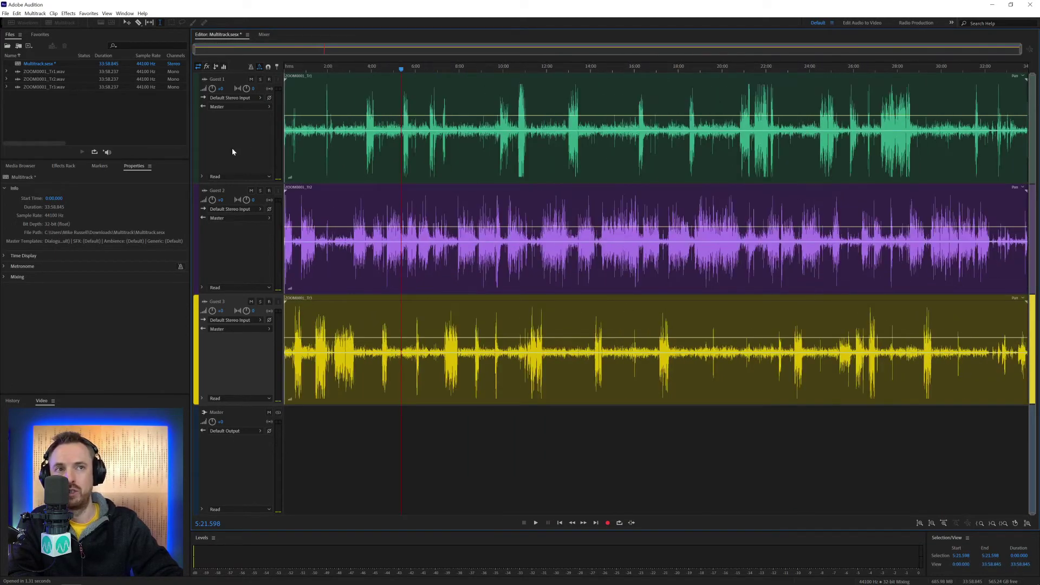
pyautogui.scroll(2, 235, 160)
pyautogui.scroll(-3, 236, 160)
pyautogui.scroll(3, 235, 159)
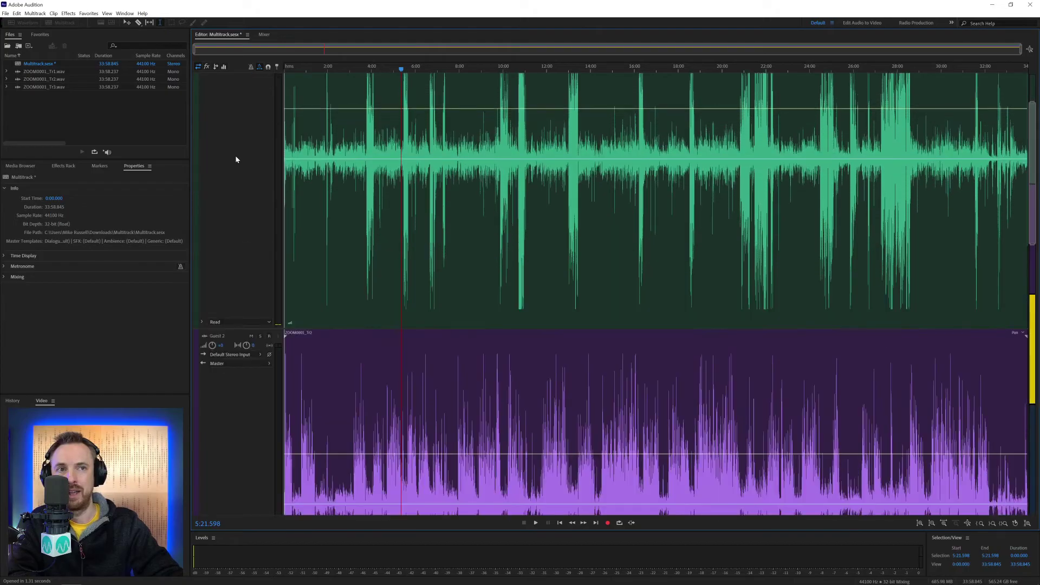
pyautogui.scroll(-3, 236, 159)
pyautogui.scroll(4, 236, 159)
pyautogui.scroll(-2, 236, 160)
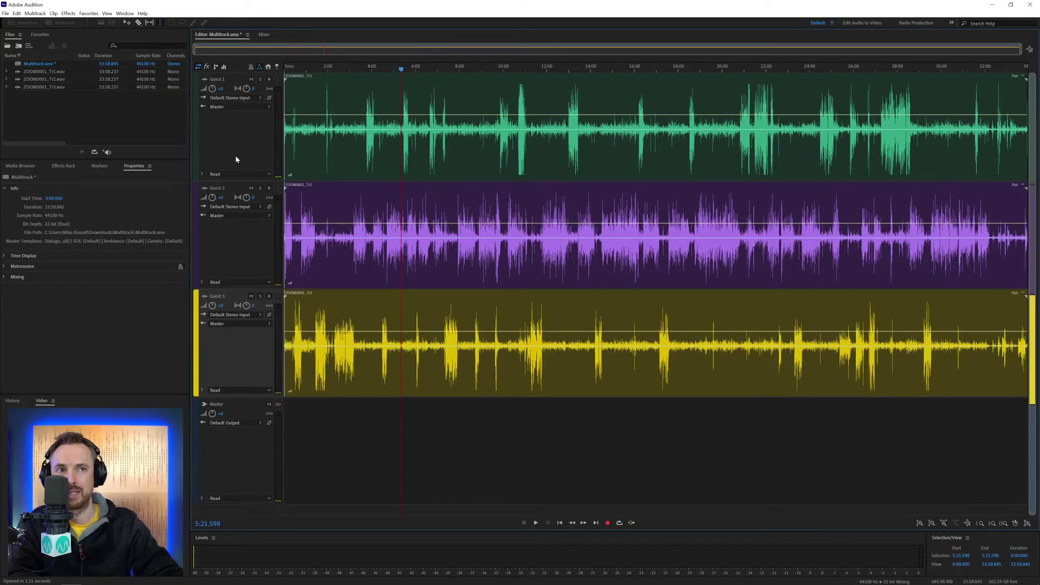
pyautogui.scroll(6, 236, 159)
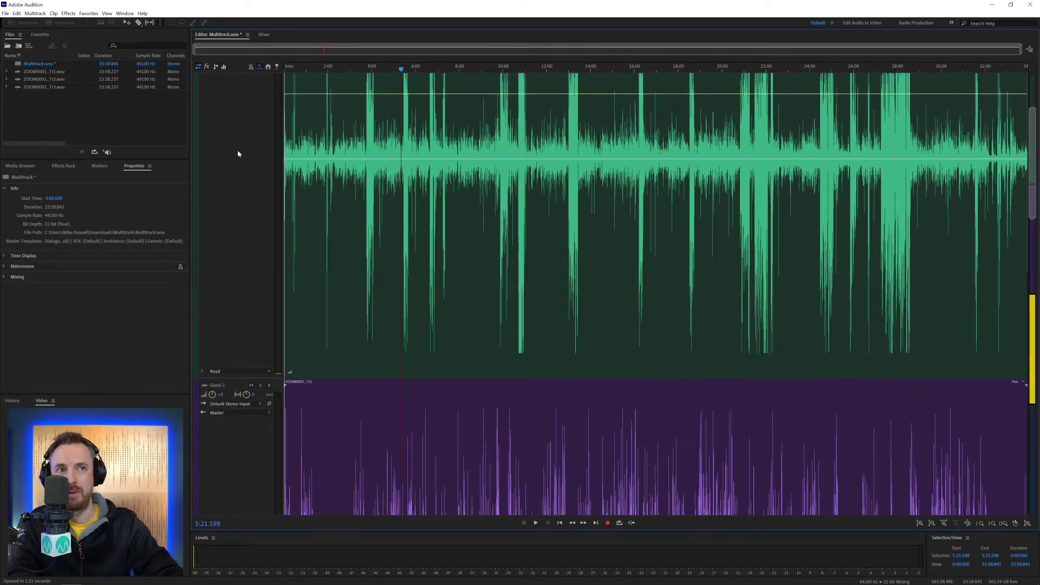
pyautogui.scroll(6, 420, 64)
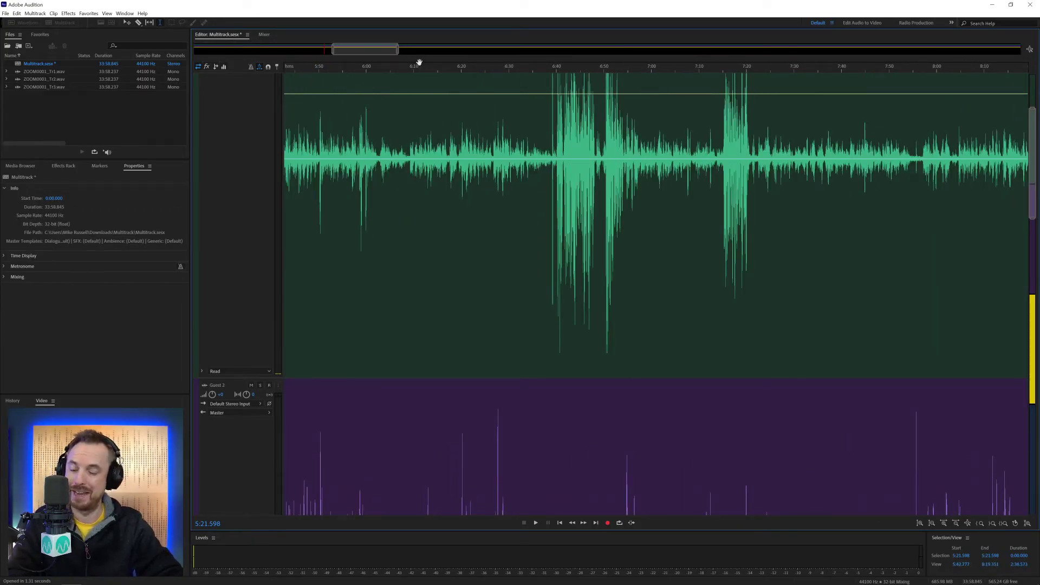
pyautogui.press('\\')
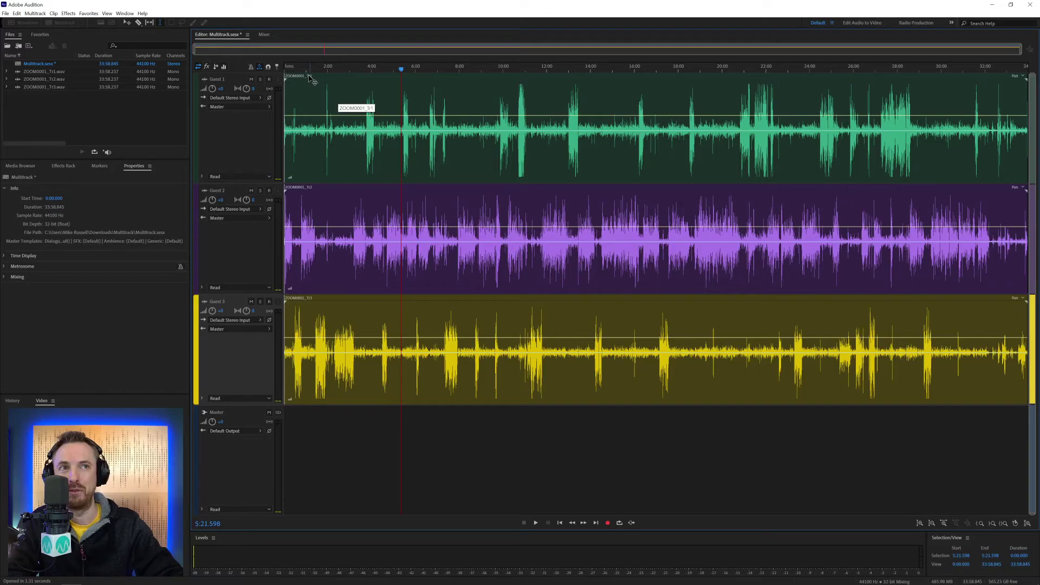
# Split the Guest 2 clip at 0:46.714, with a further cut near 1:24.510
pyautogui.scroll(6, 301, 67)
pyautogui.click(285, 104)
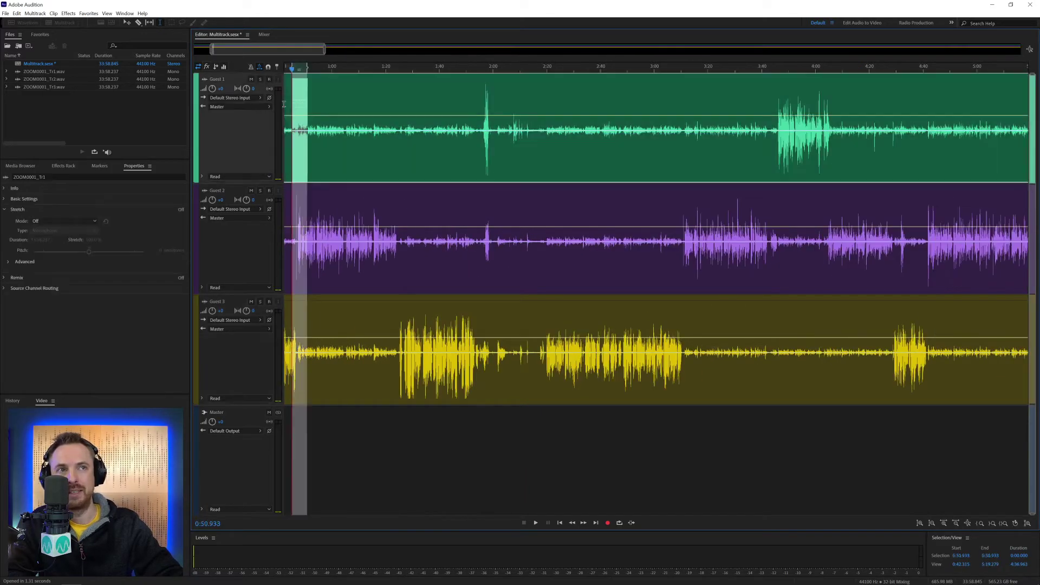
pyautogui.moveTo(283, 104); pyautogui.dragTo(438, 260)
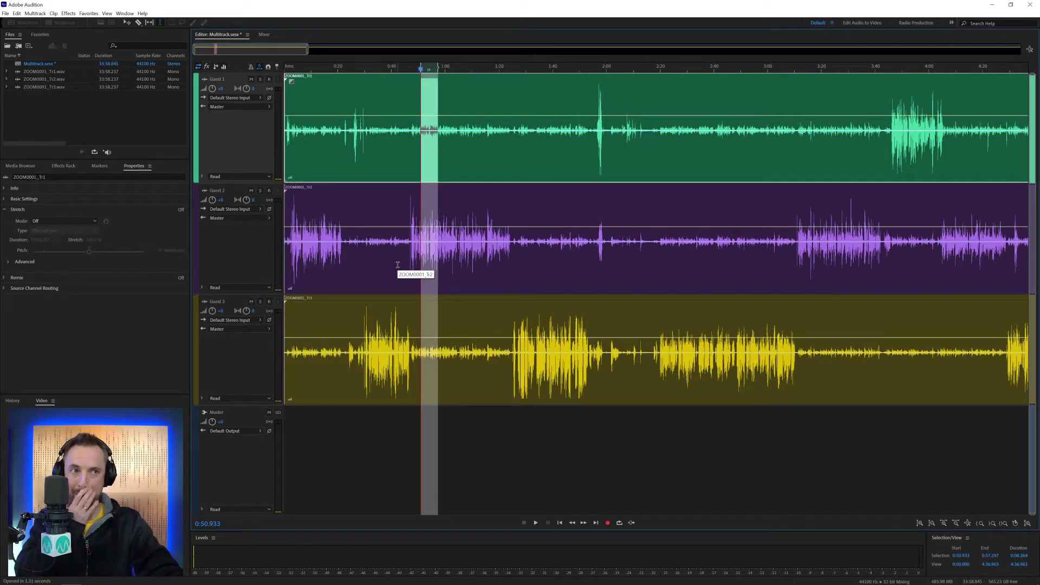
pyautogui.click(407, 258)
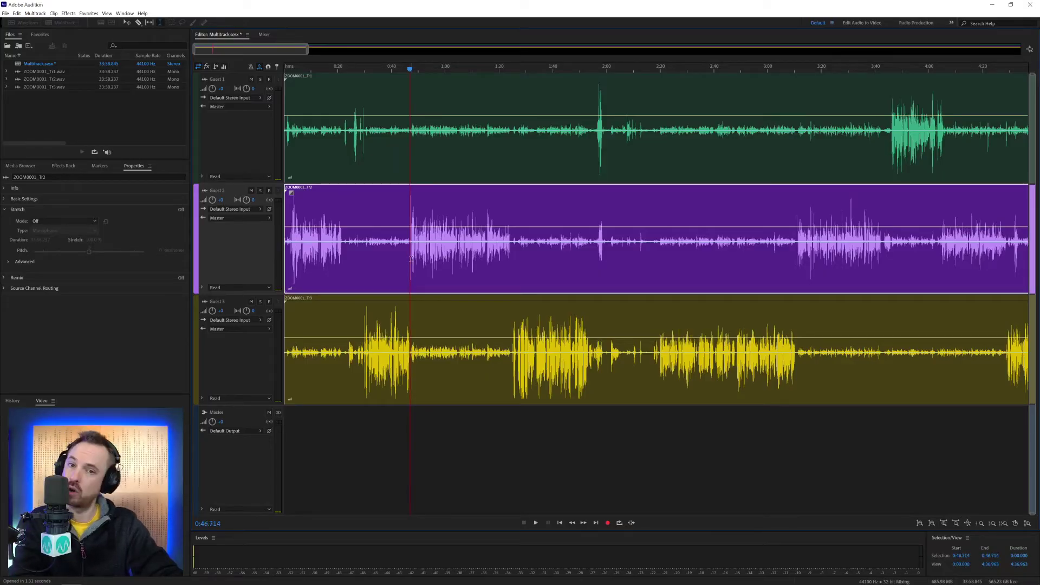
pyautogui.click(411, 259)
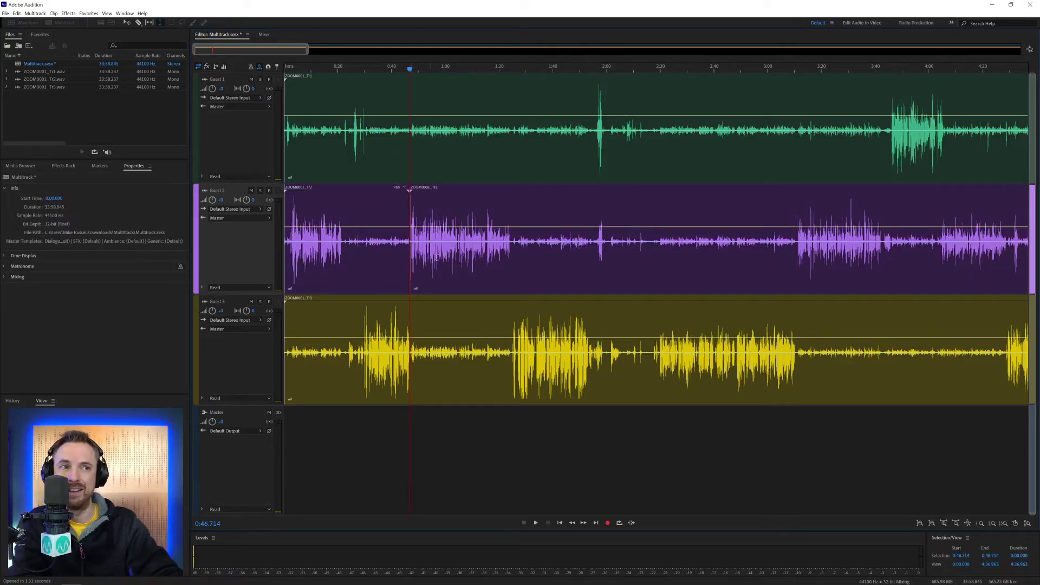
pyautogui.click(511, 245)
pyautogui.hotkey('ctrl', 'k')
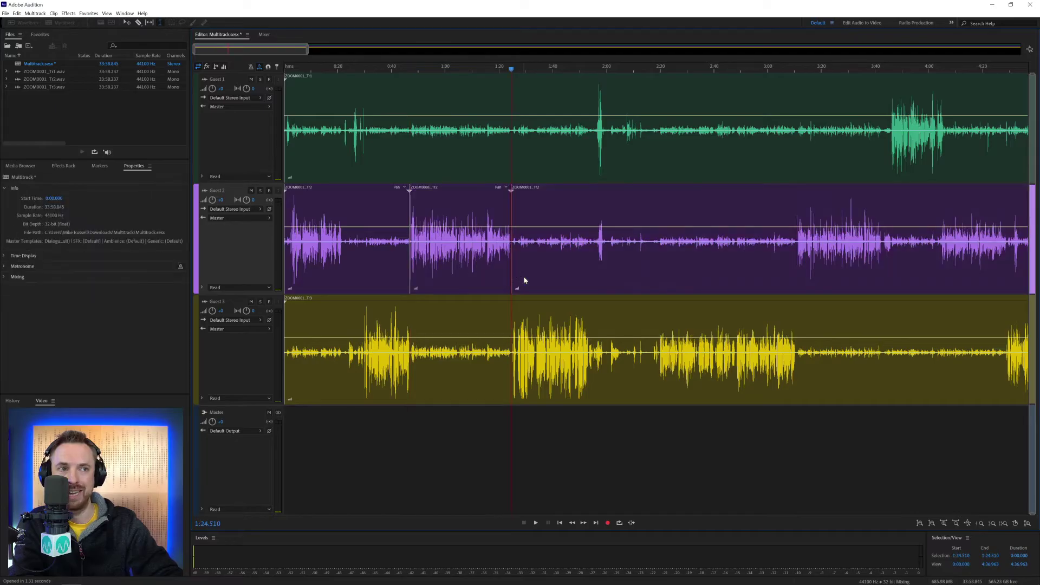
pyautogui.click(479, 246)
pyautogui.moveTo(445, 193); pyautogui.dragTo(398, 216)
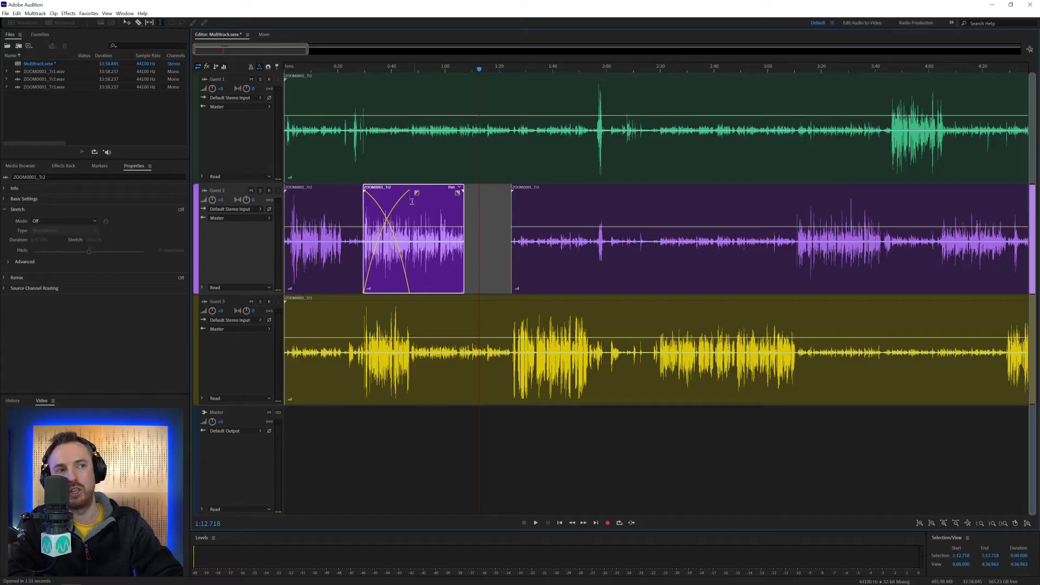
pyautogui.moveTo(384, 188); pyautogui.dragTo(426, 191)
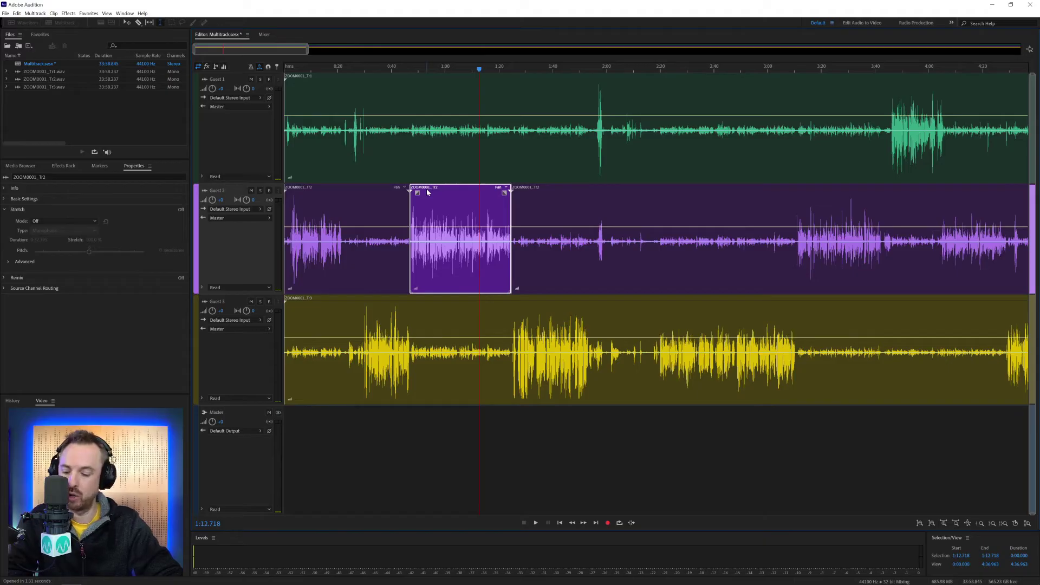
# Undo the Guest 2 splits and select the silent gap 13:25.398–13:26.463 on Guest 2
pyautogui.hotkey('ctrl', 'z')
pyautogui.hotkey('ctrl', 'z')
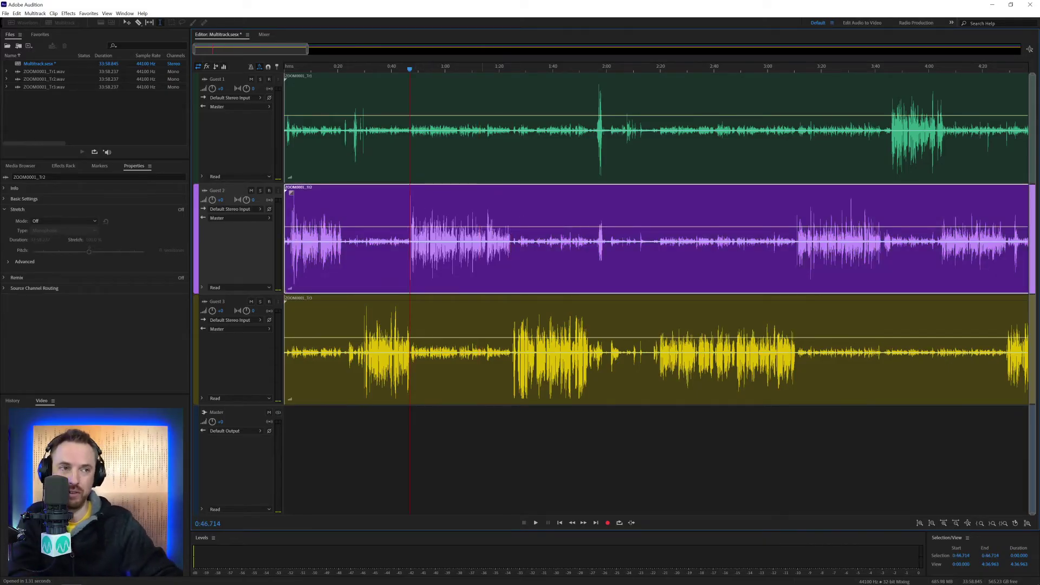
pyautogui.scroll(-5, 446, 67)
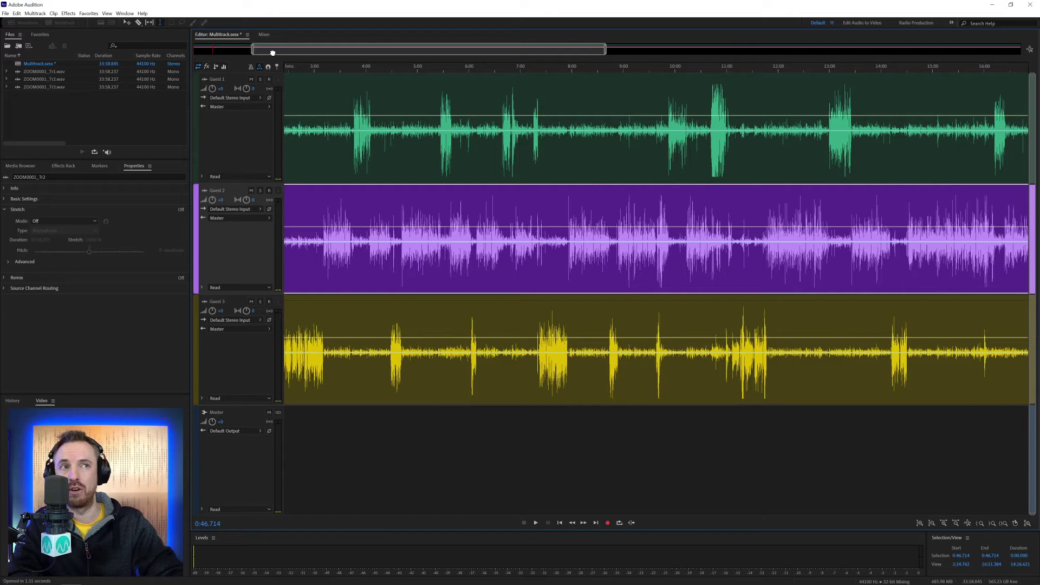
pyautogui.moveTo(271, 52); pyautogui.dragTo(453, 53)
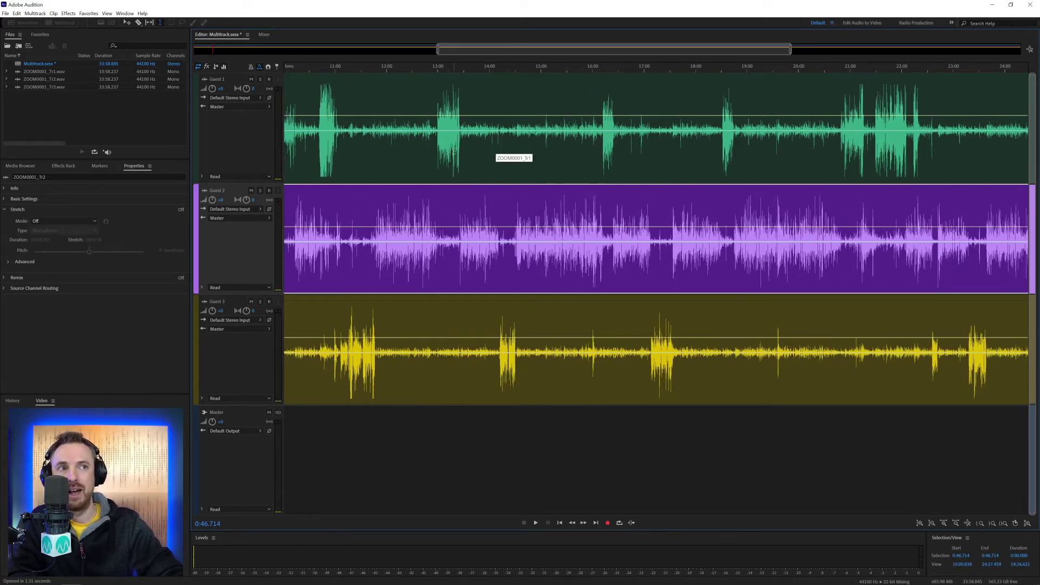
pyautogui.click(454, 86)
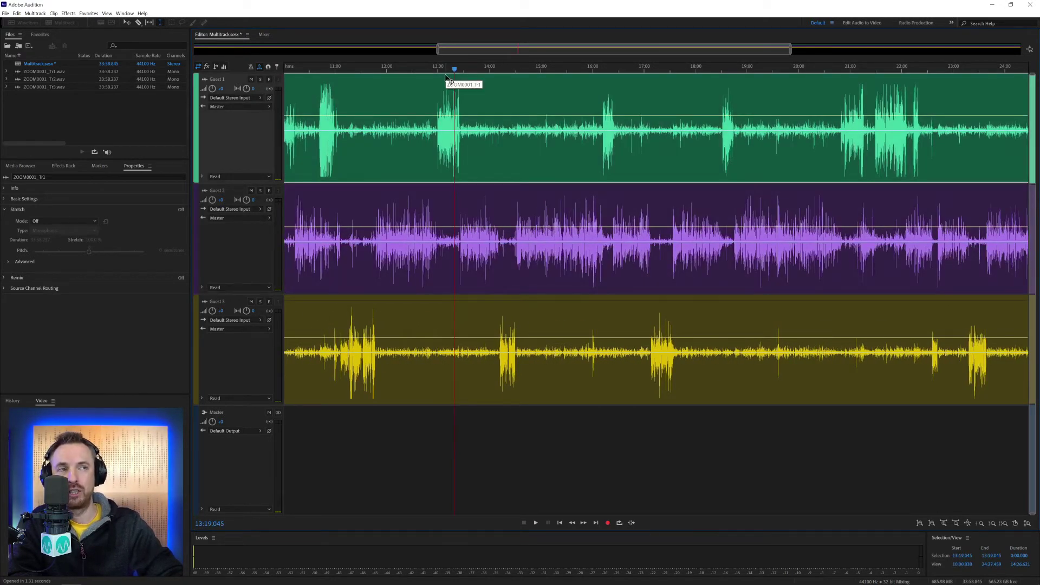
pyautogui.scroll(5, 458, 73)
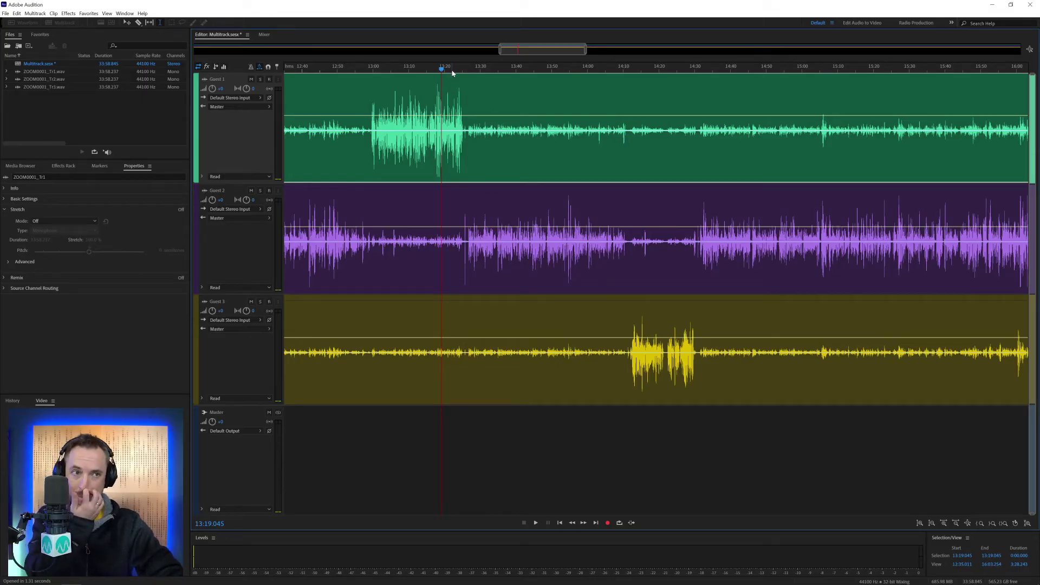
pyautogui.scroll(5, 452, 73)
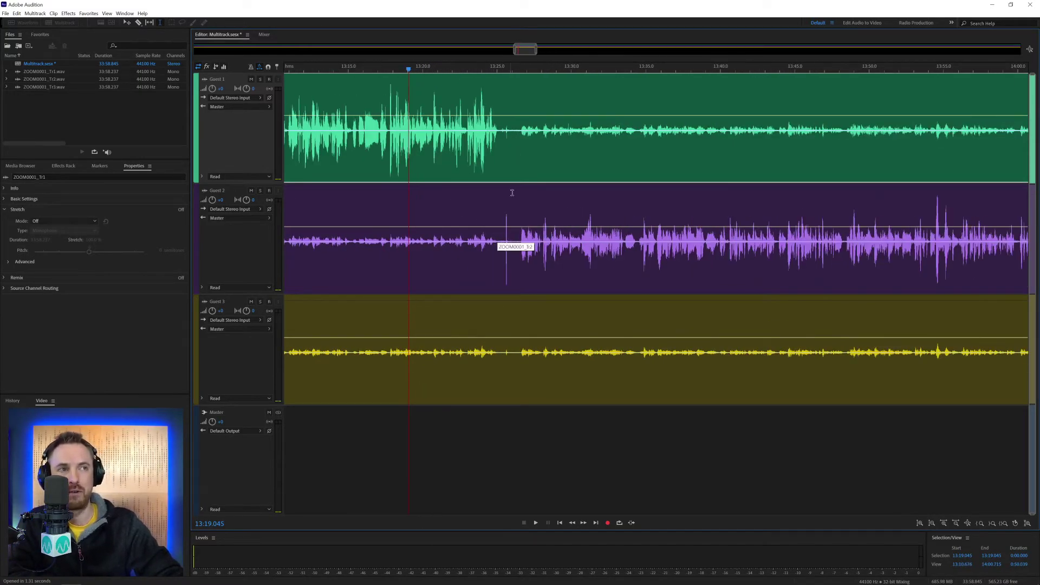
pyautogui.moveTo(503, 261); pyautogui.dragTo(518, 259)
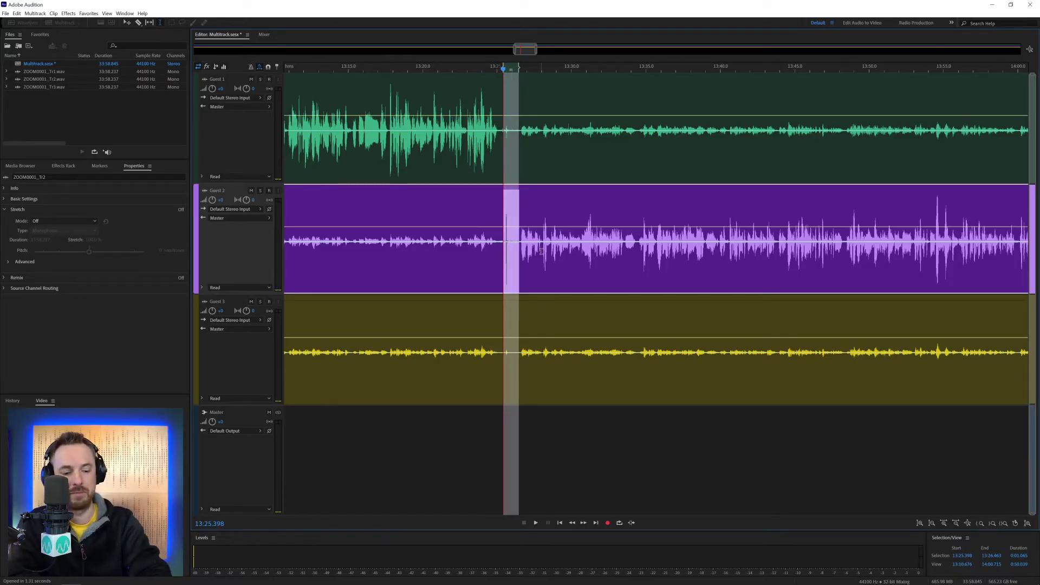
pyautogui.press('Delete')
pyautogui.click(571, 256)
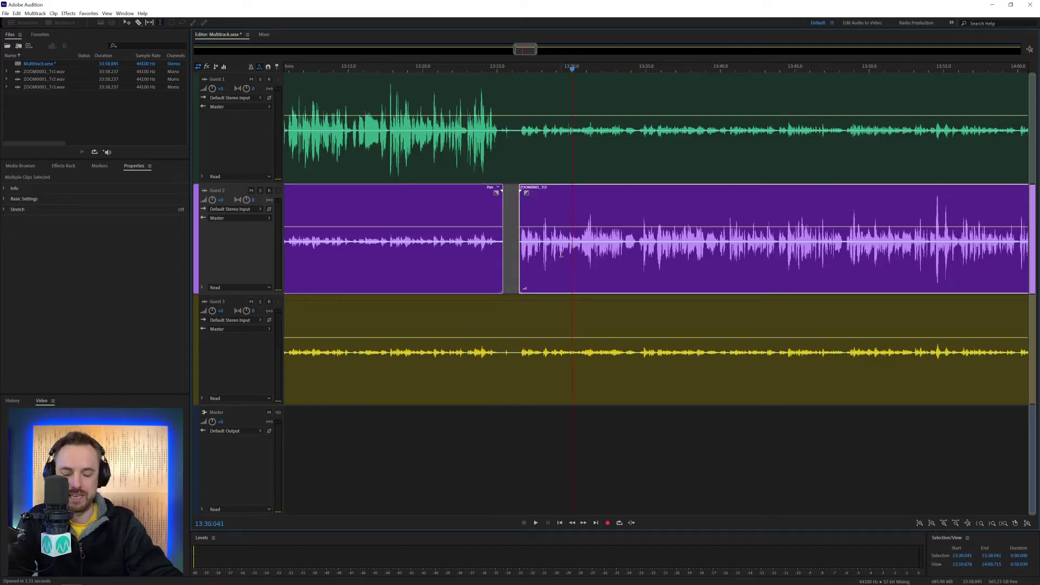
pyautogui.hotkey('ctrl', 'z')
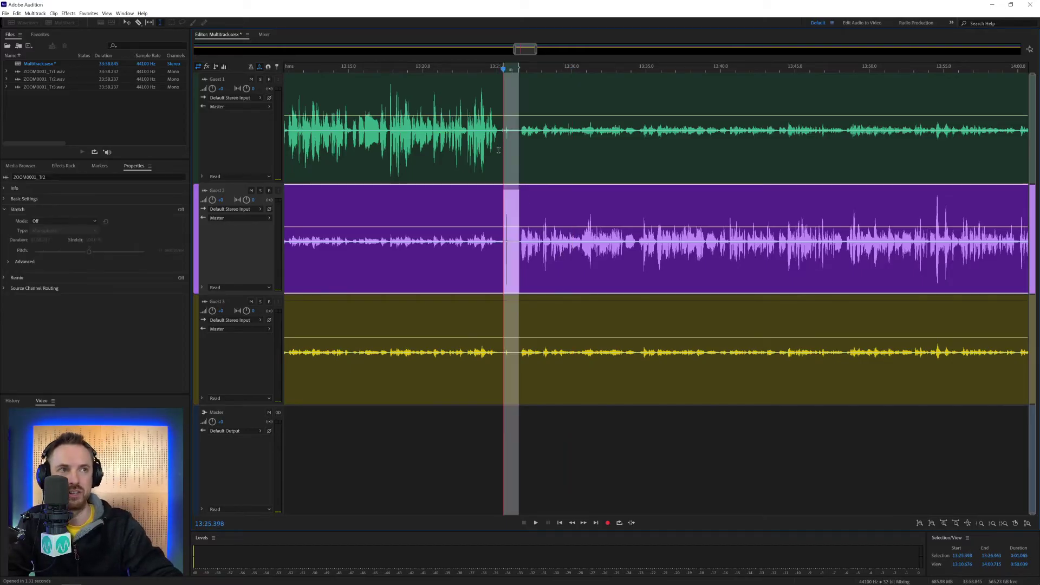
pyautogui.moveTo(501, 150); pyautogui.dragTo(518, 388)
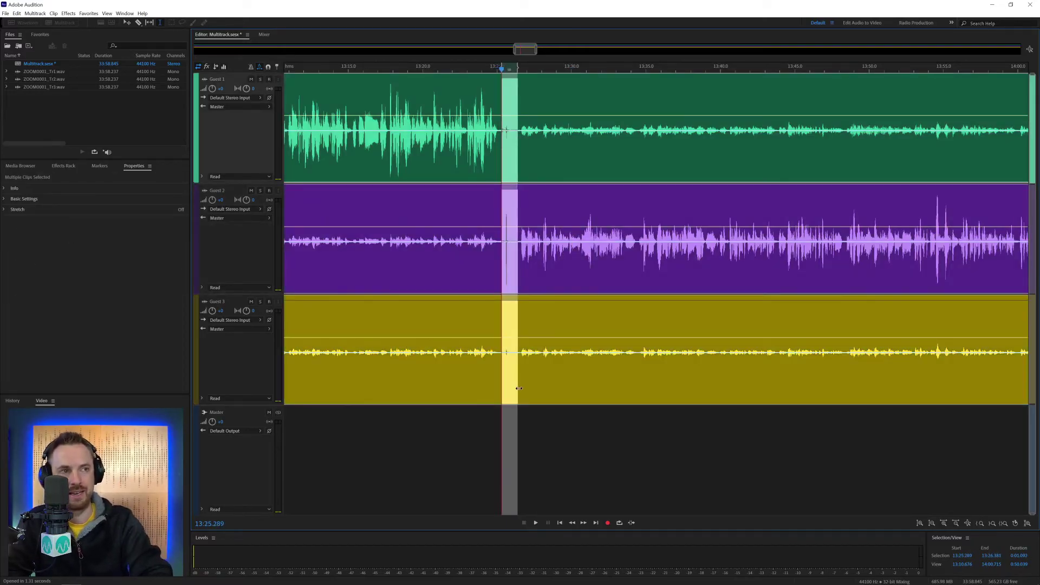
pyautogui.press('Delete')
pyautogui.click(538, 478)
pyautogui.moveTo(630, 425); pyautogui.dragTo(563, 139)
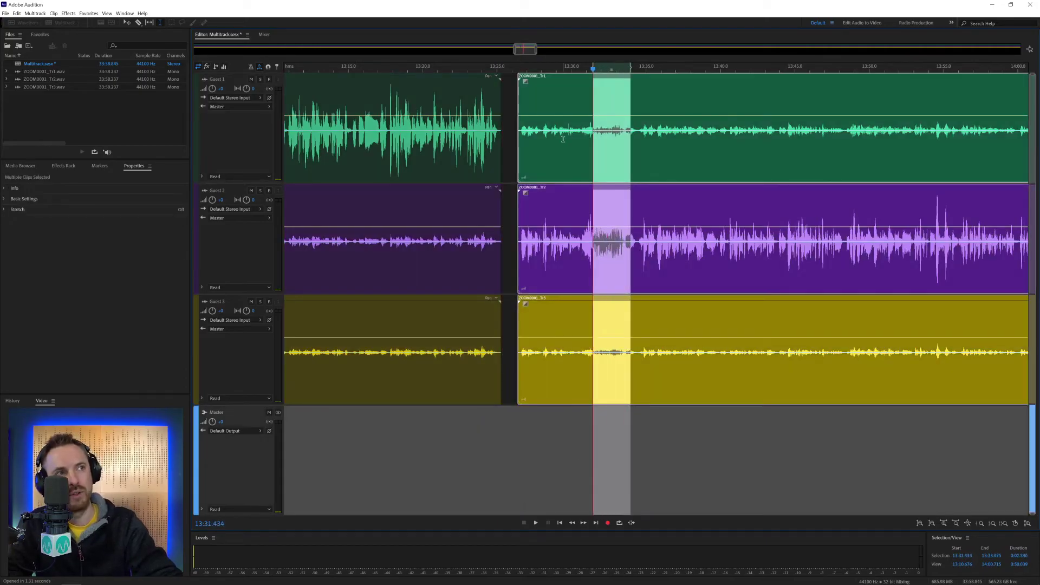
pyautogui.moveTo(548, 79); pyautogui.dragTo(531, 80)
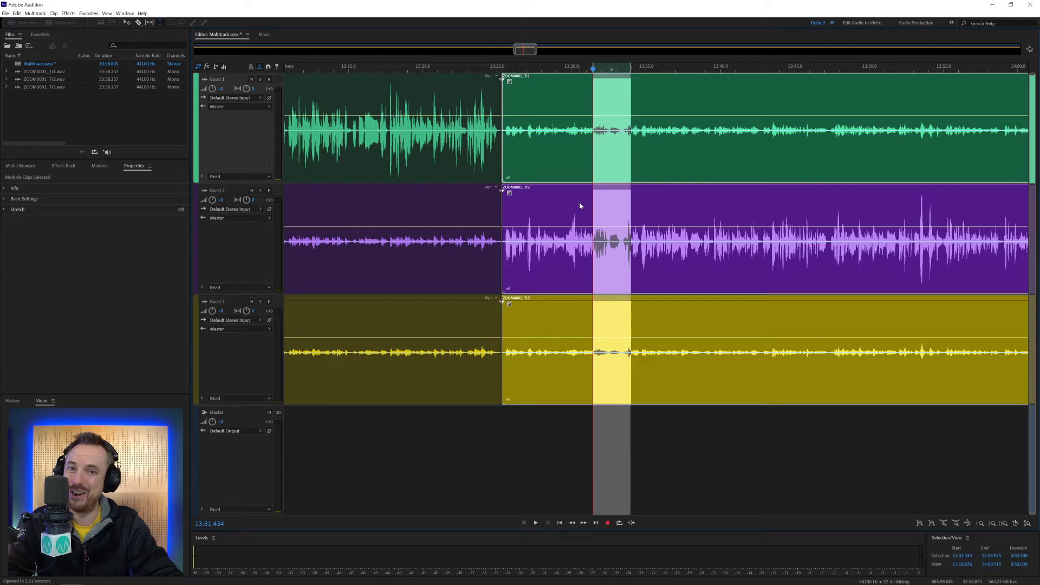
pyautogui.hotkey('ctrl', 'z')
pyautogui.hotkey('ctrl', 'z')
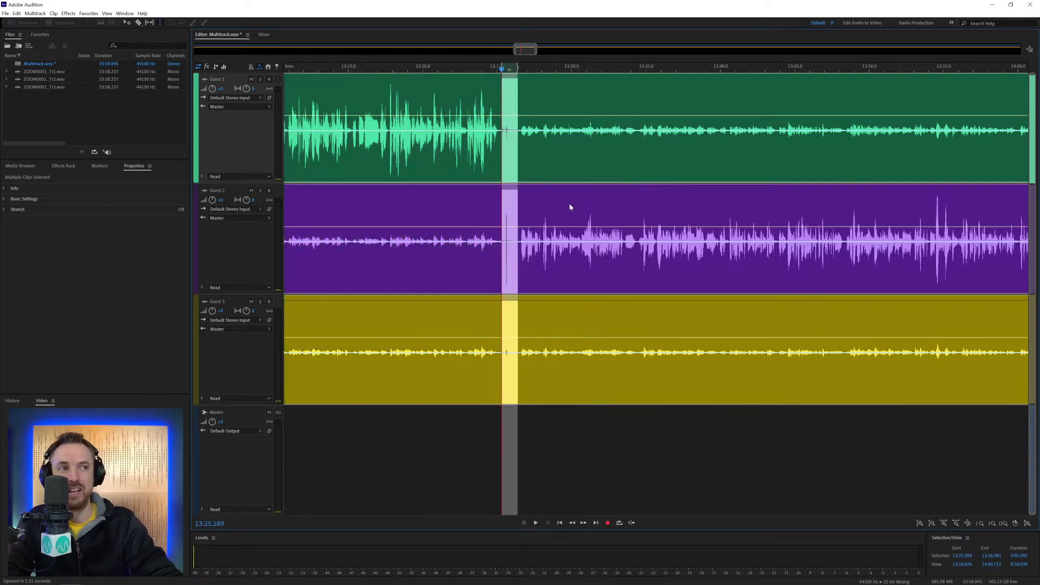
pyautogui.click(537, 179)
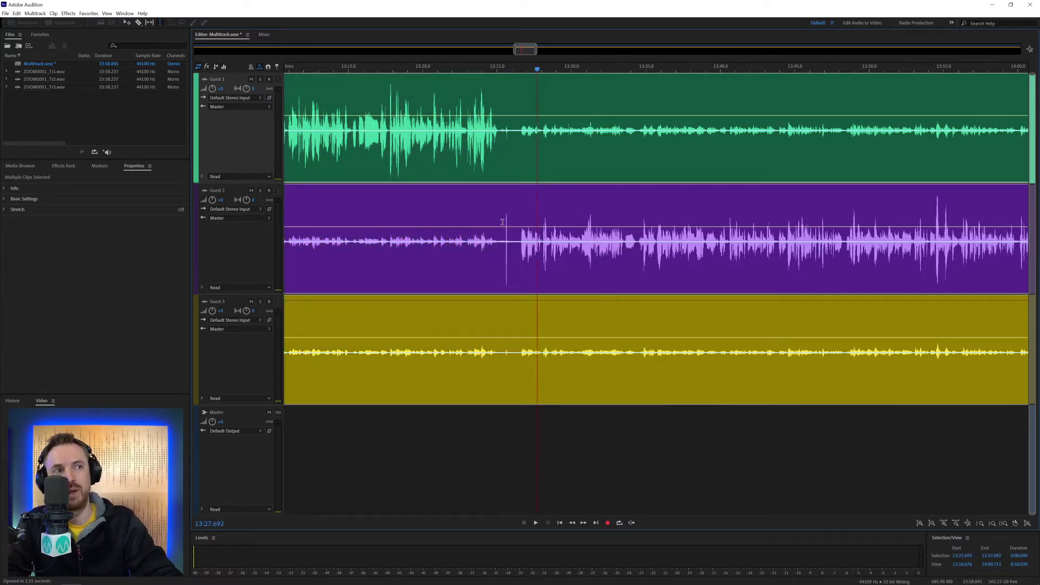
pyautogui.moveTo(504, 222); pyautogui.dragTo(518, 221)
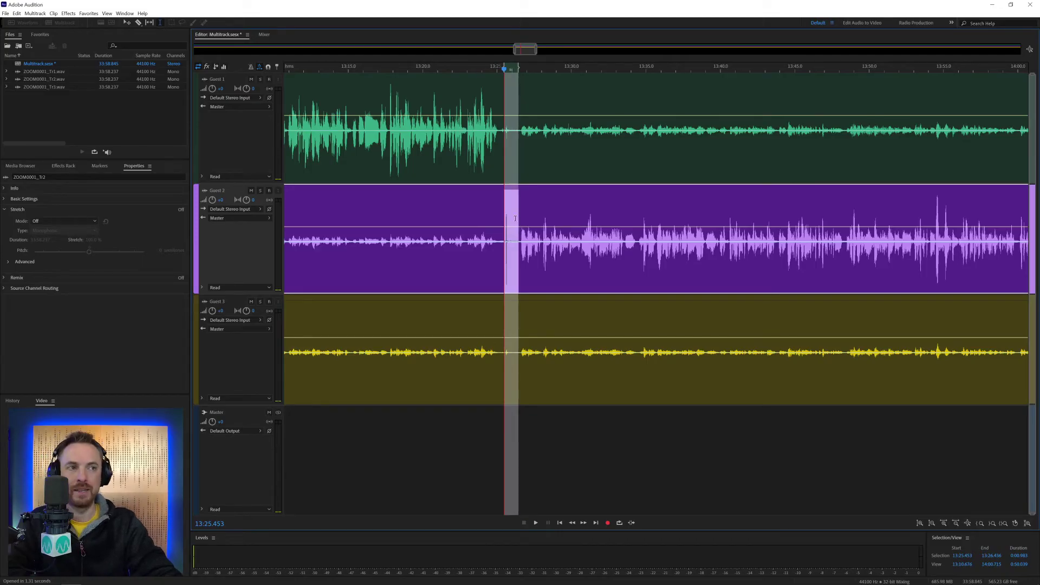
# Ripple-delete the one-second gap at 13:25 across all tracks with Ctrl+Shift+Delete
pyautogui.rightClick(515, 218)
pyautogui.moveTo(570, 271)
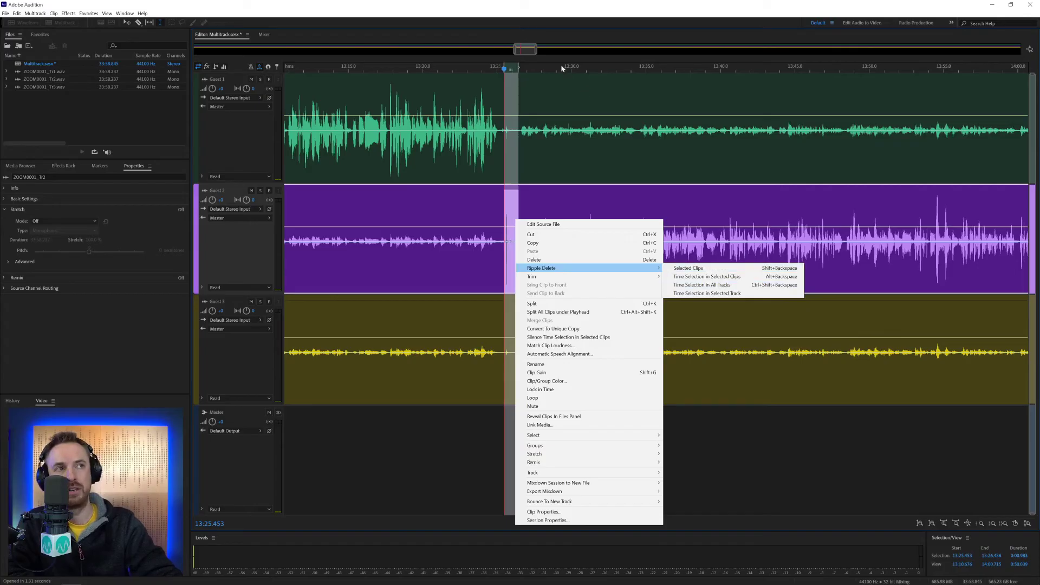
pyautogui.moveTo(532, 50); pyautogui.dragTo(534, 50)
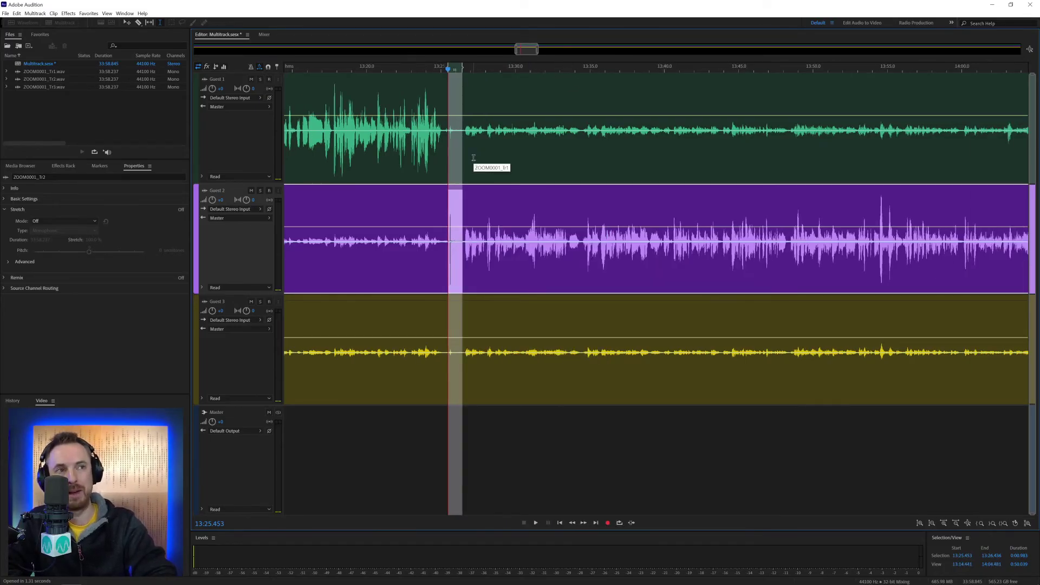
pyautogui.hotkey('ctrl', 'shift', 'Delete')
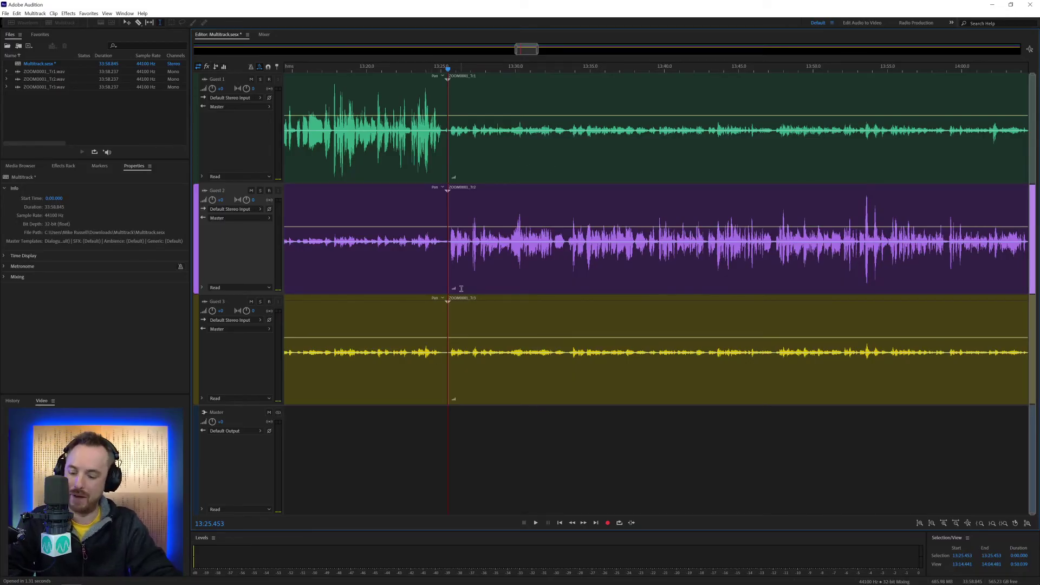
# Play the audio near the session's end and zoom in on the trailing silence
pyautogui.press('\\')
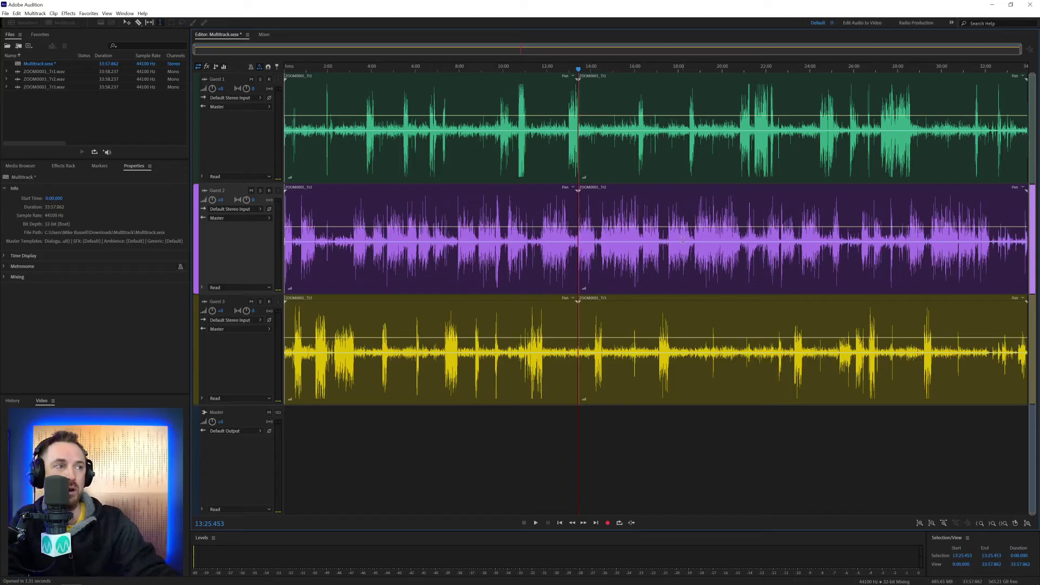
pyautogui.click(1006, 71)
pyautogui.press('space')
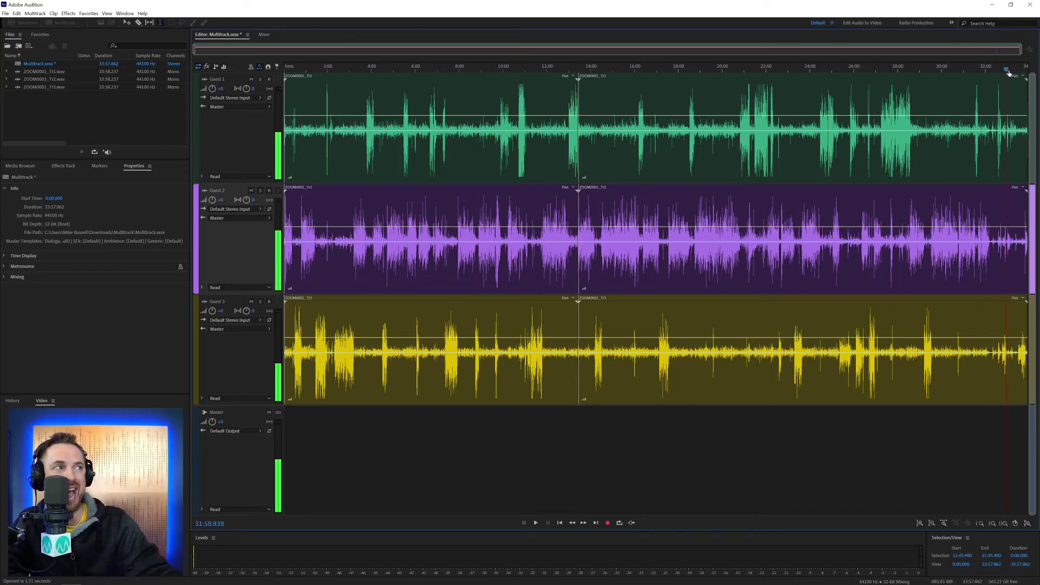
pyautogui.press('End')
pyautogui.scroll(3, 1020, 74)
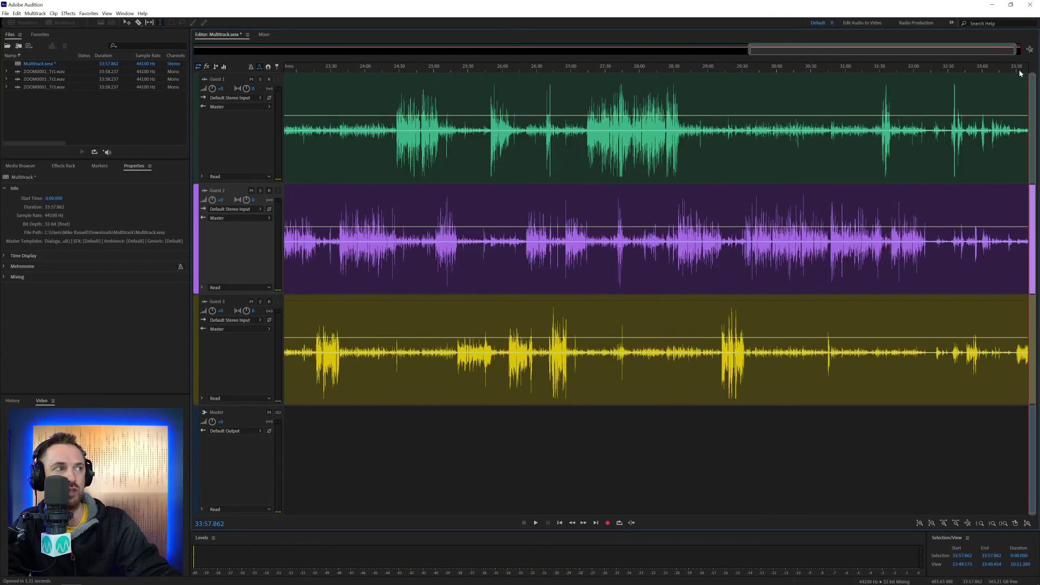
pyautogui.scroll(2, 1020, 74)
pyautogui.moveTo(998, 211); pyautogui.dragTo(1027, 212)
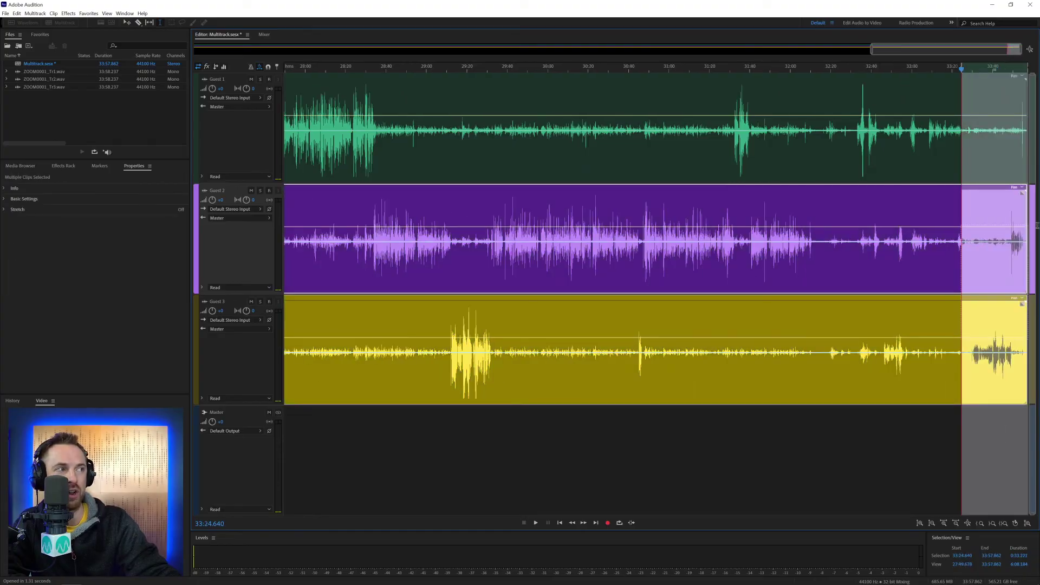
# Trim the ends of all three guest clips so they finish together around 32:15
pyautogui.click(1005, 167)
pyautogui.moveTo(1025, 157); pyautogui.dragTo(992, 158)
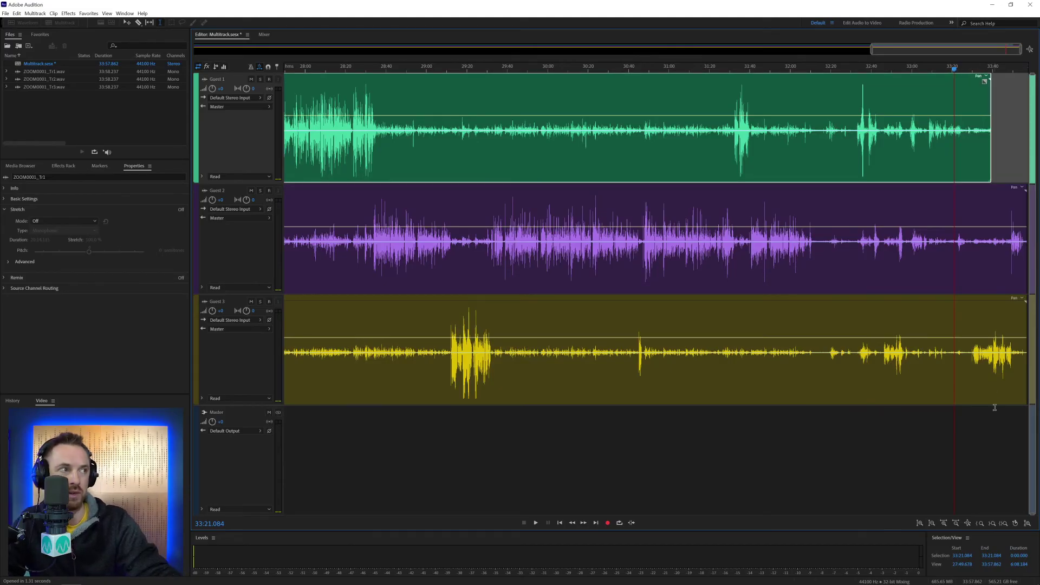
pyautogui.hotkey('ctrl', 'z')
pyautogui.moveTo(1010, 411); pyautogui.dragTo(927, 411)
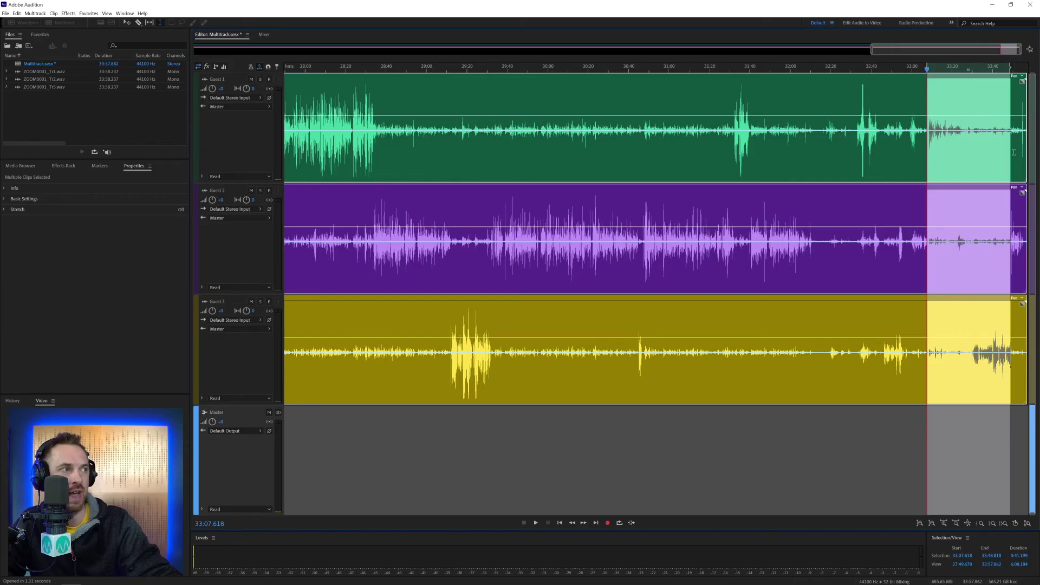
pyautogui.moveTo(1011, 154); pyautogui.dragTo(818, 153)
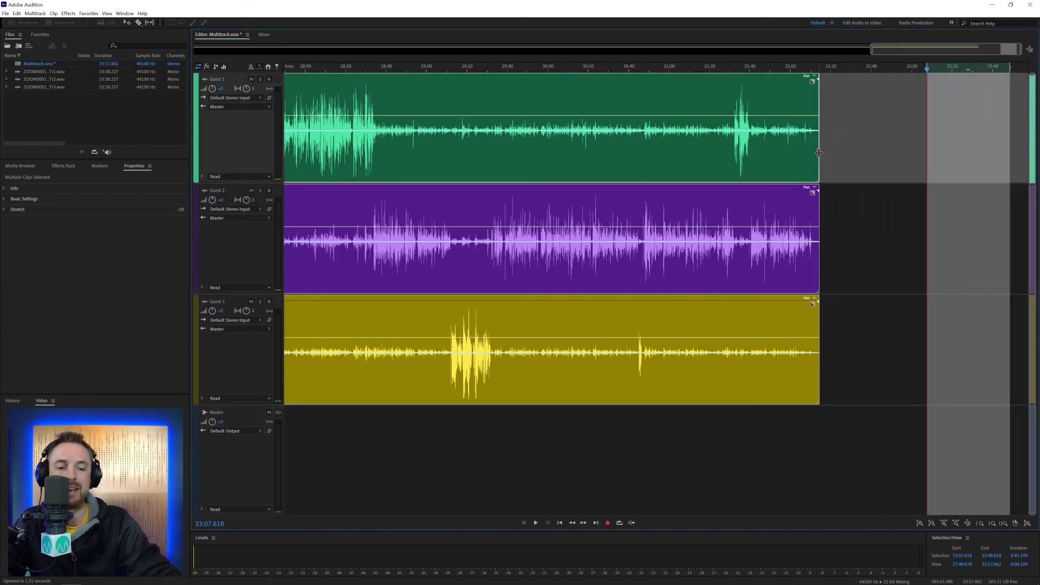